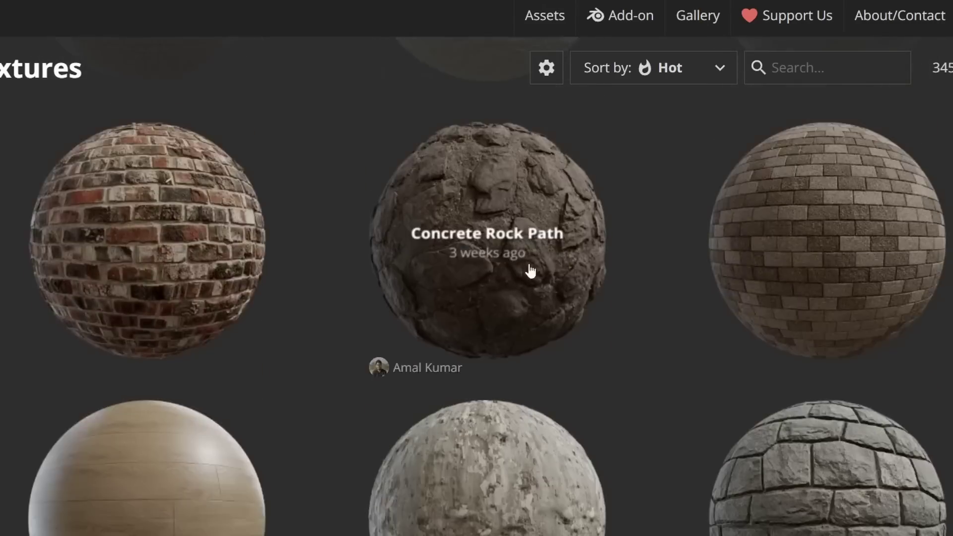
Scroll down past the Poly Haven texture spheres to the Quick Generate tool.
scroll(530, 270, down, 20)
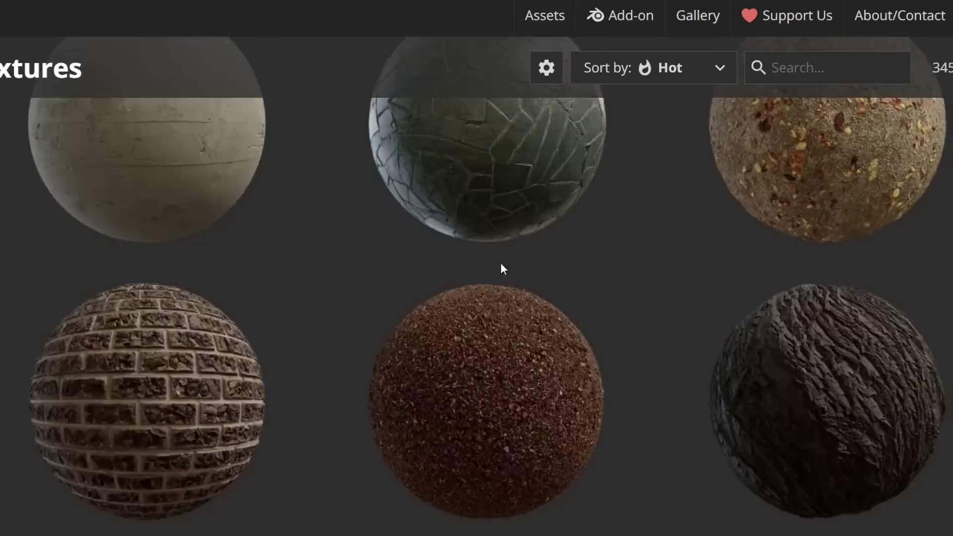
scroll(501, 268, down, 20)
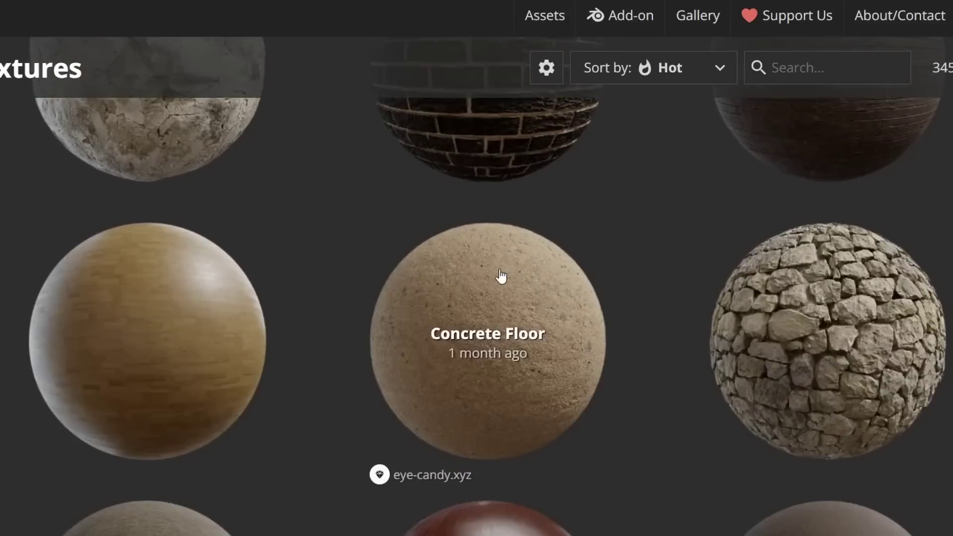
scroll(501, 276, down, 20)
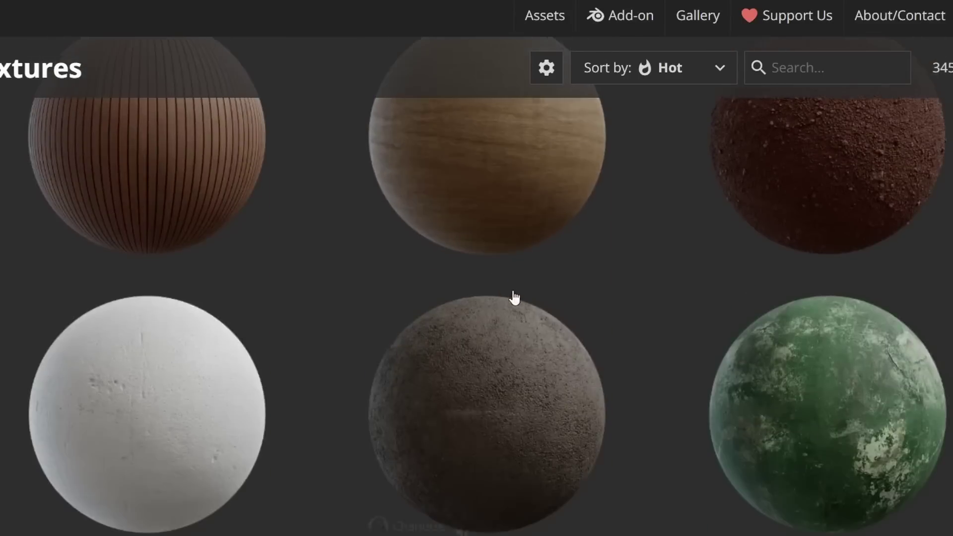
scroll(514, 298, down, 20)
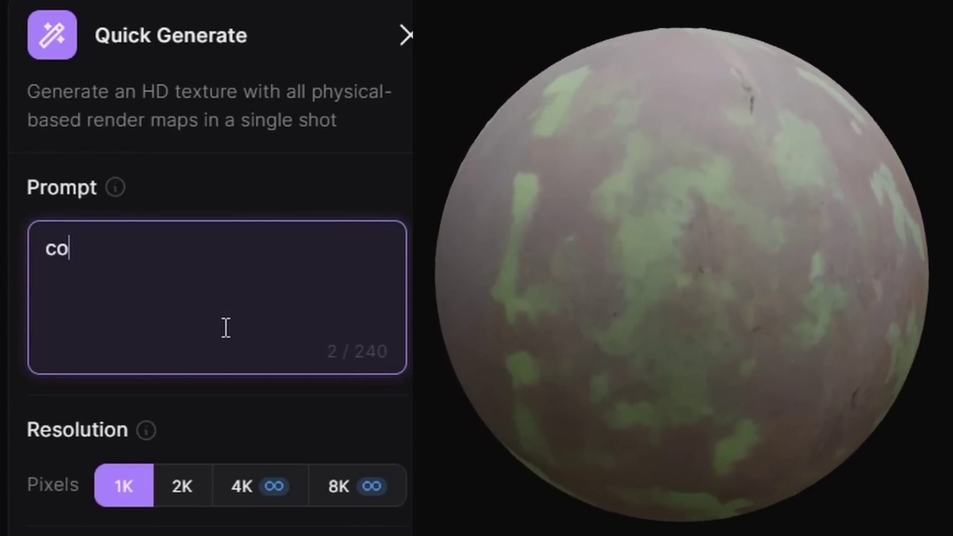
Change the Quick Generate prompt from 'old medieval wood' to a corroded copper description.
text(rroded cop)
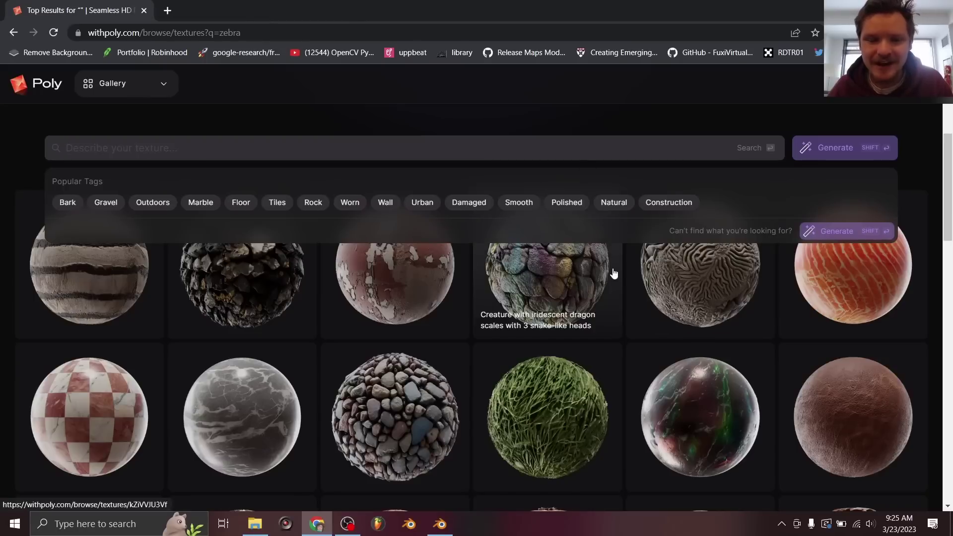
Search Poly's texture gallery for 'zebra' to get tag suggestions and top results.
scroll(613, 276, down, 5)
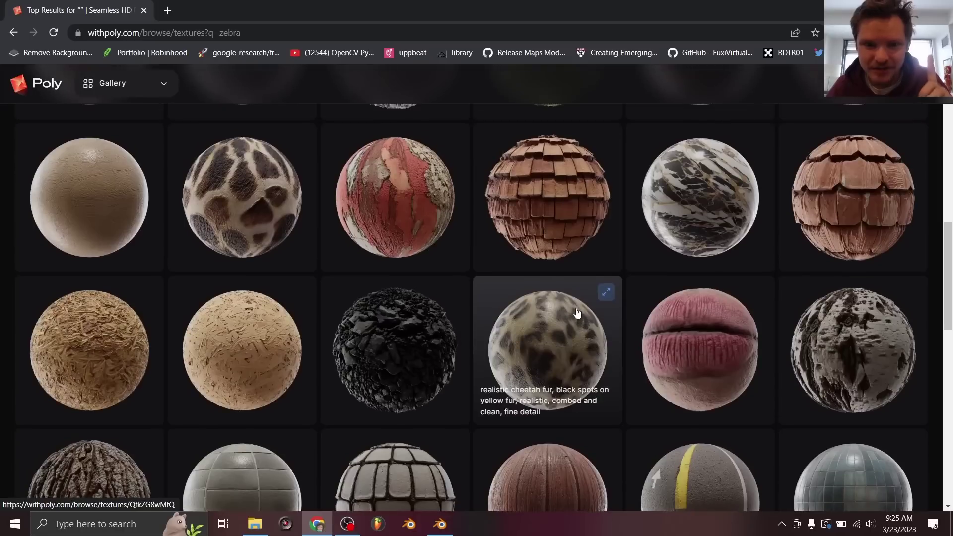
scroll(575, 312, down, 4)
scroll(573, 310, up, 12)
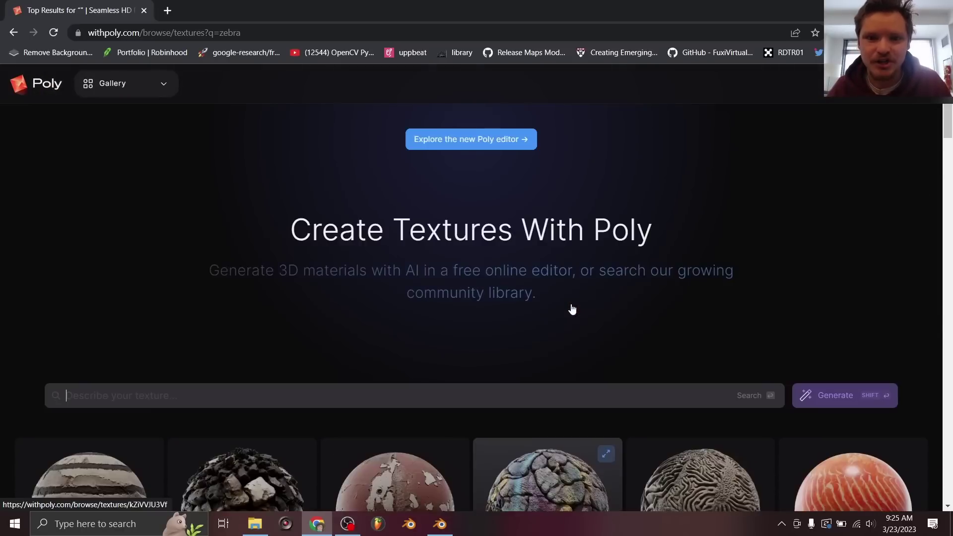
scroll(559, 309, down, 3)
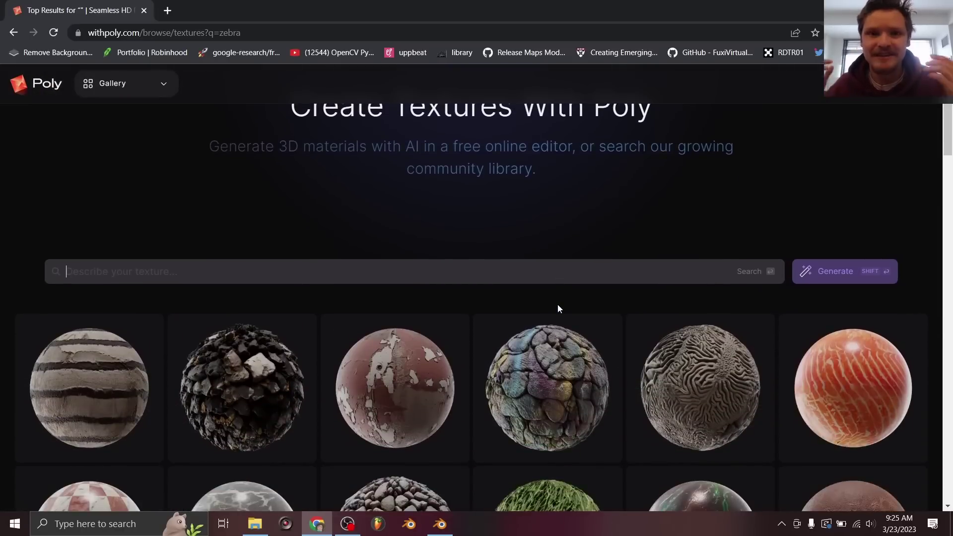
text(zebra)
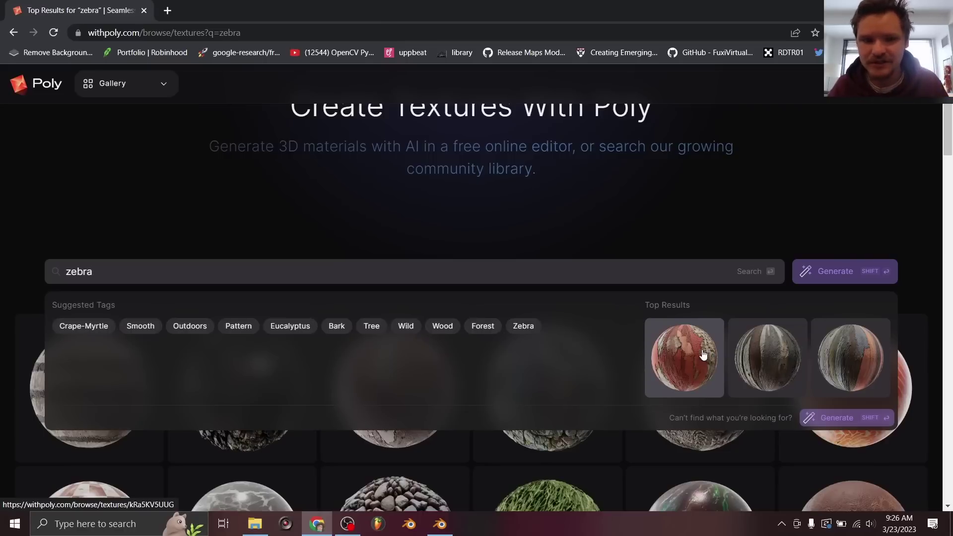
Generate the zebra texture, then view its colour, normal, height, AO and roughness maps flat.
click(845, 272)
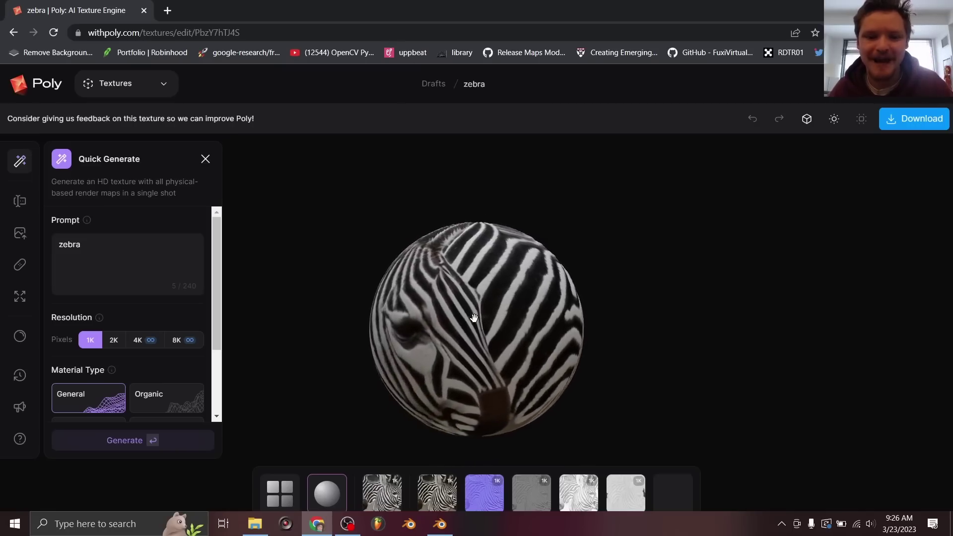
click(384, 492)
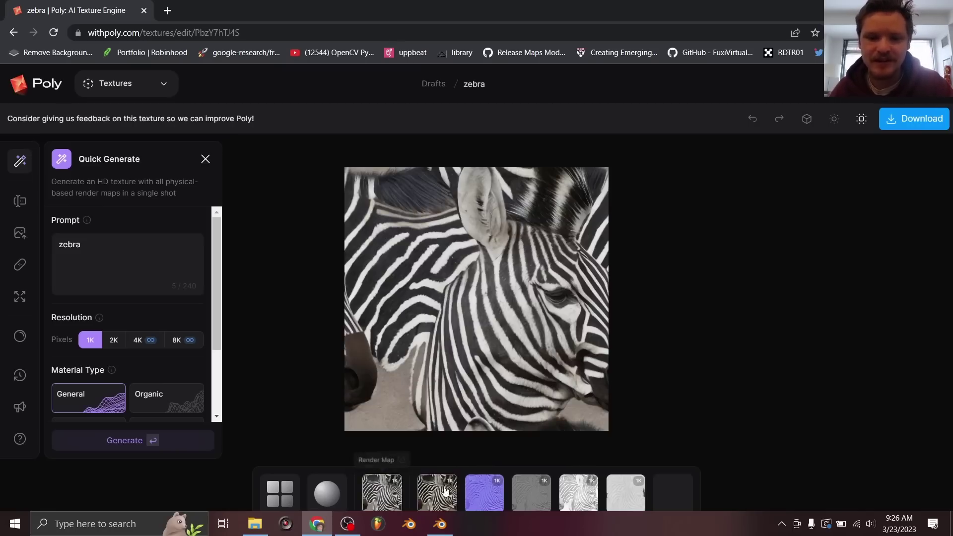
click(474, 495)
click(527, 496)
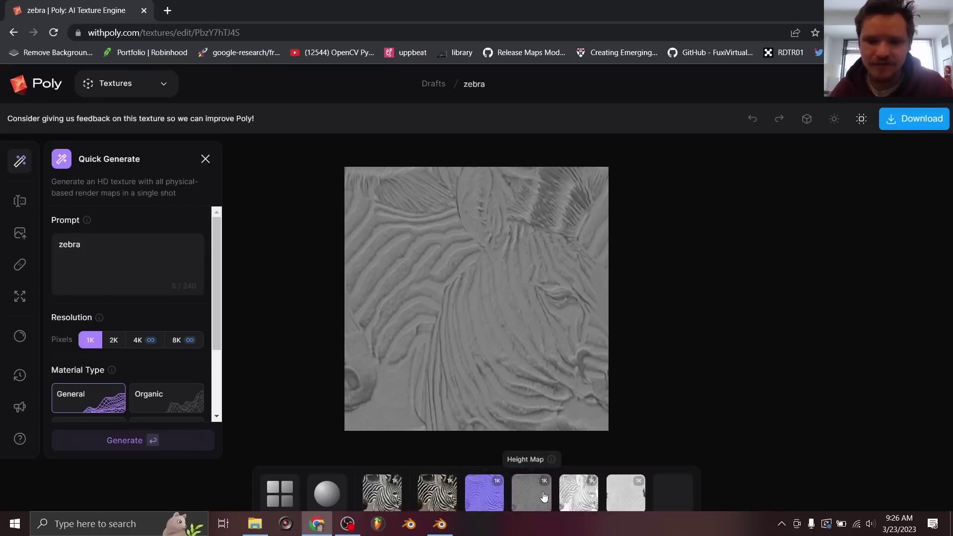
click(585, 493)
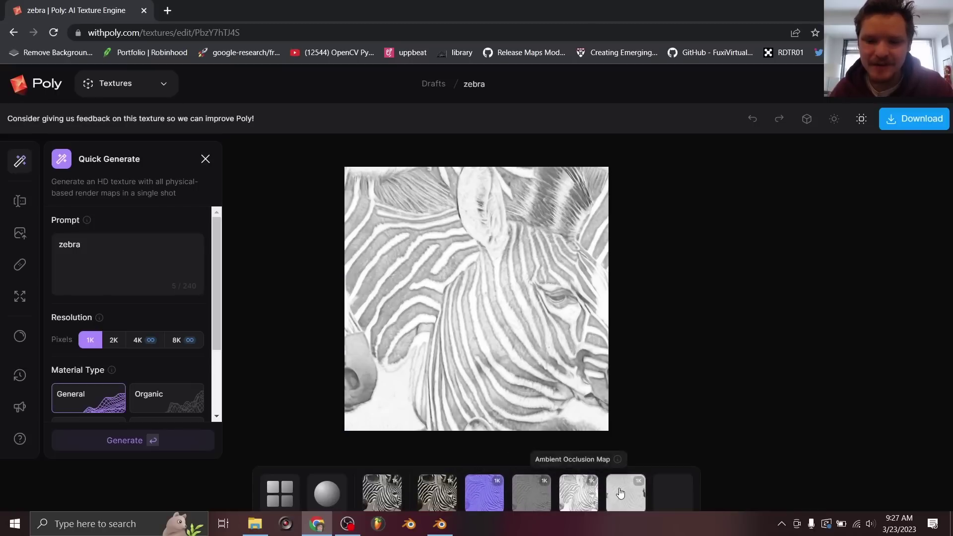
click(627, 491)
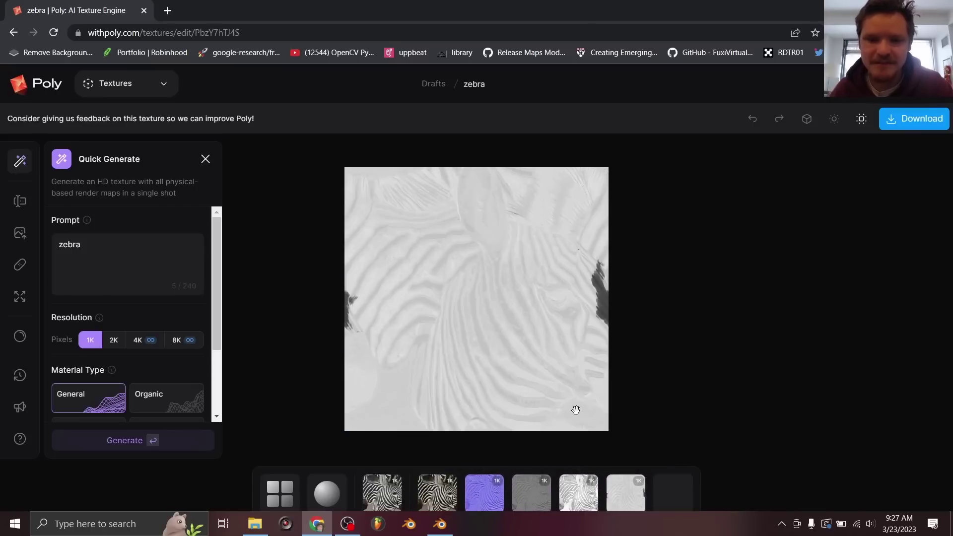
click(914, 121)
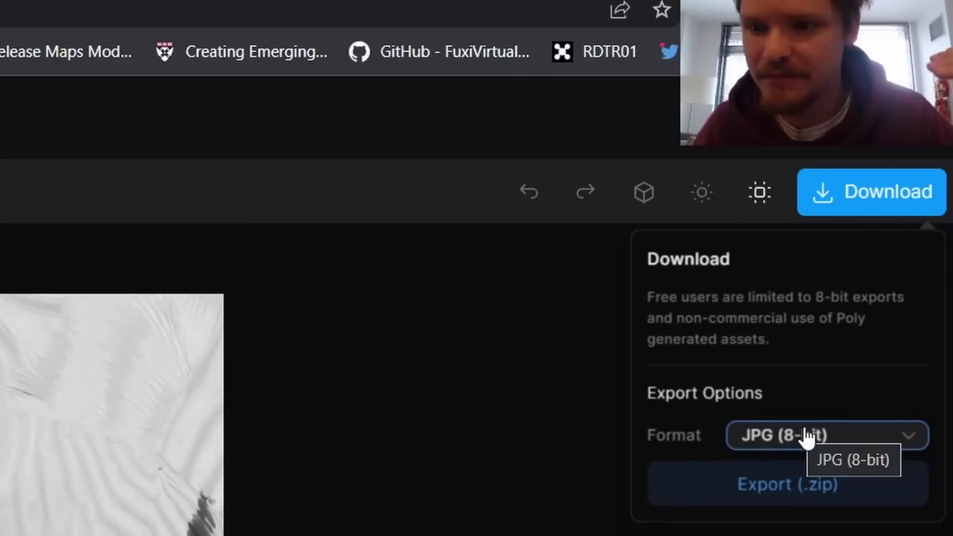
click(807, 439)
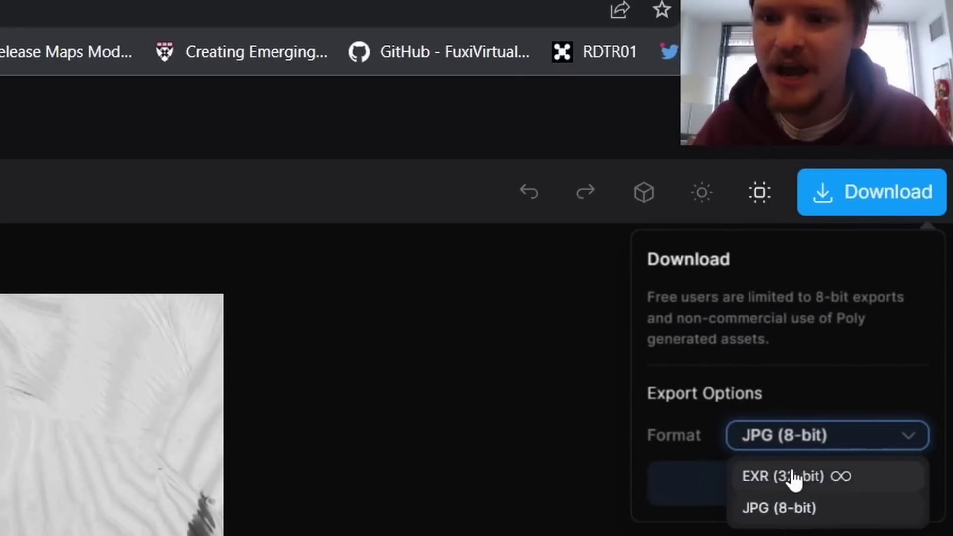
click(799, 436)
click(746, 235)
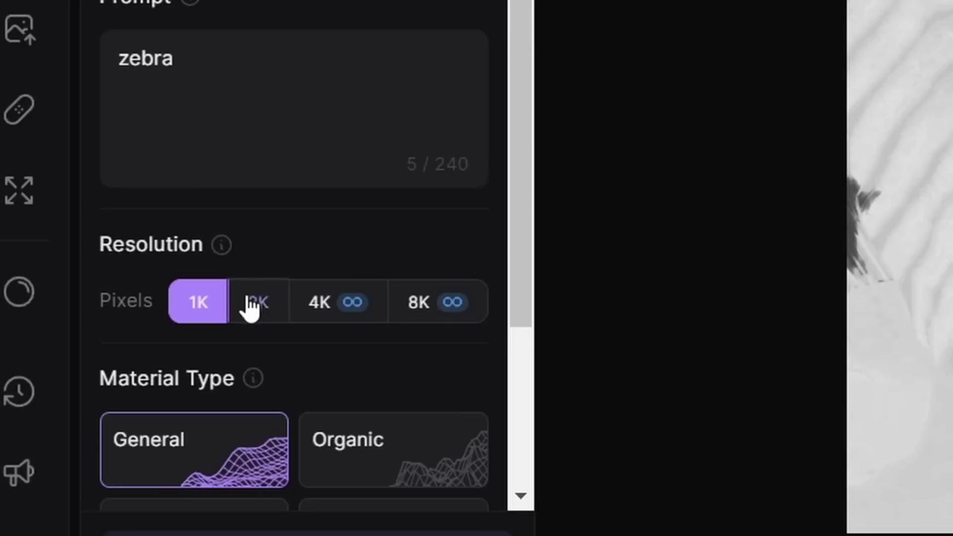
click(114, 341)
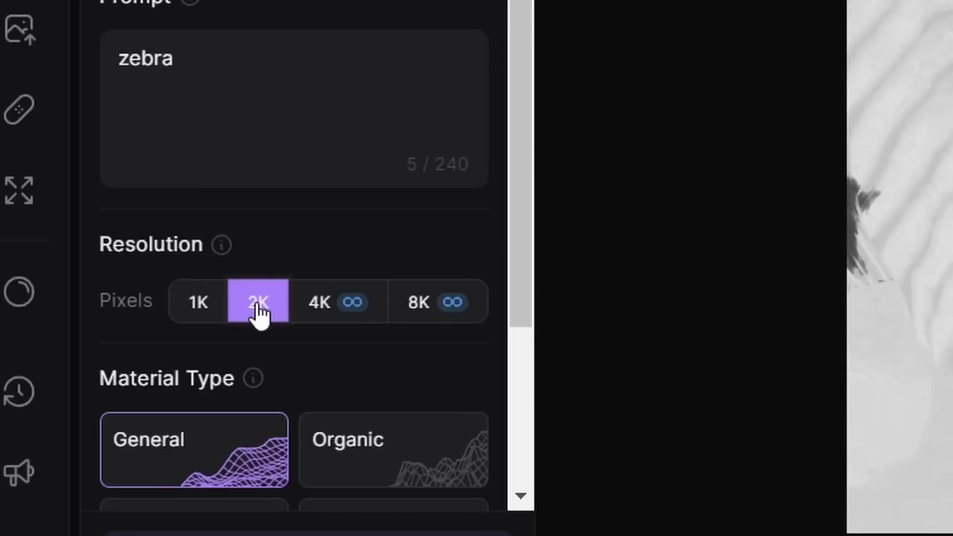
click(330, 310)
click(418, 310)
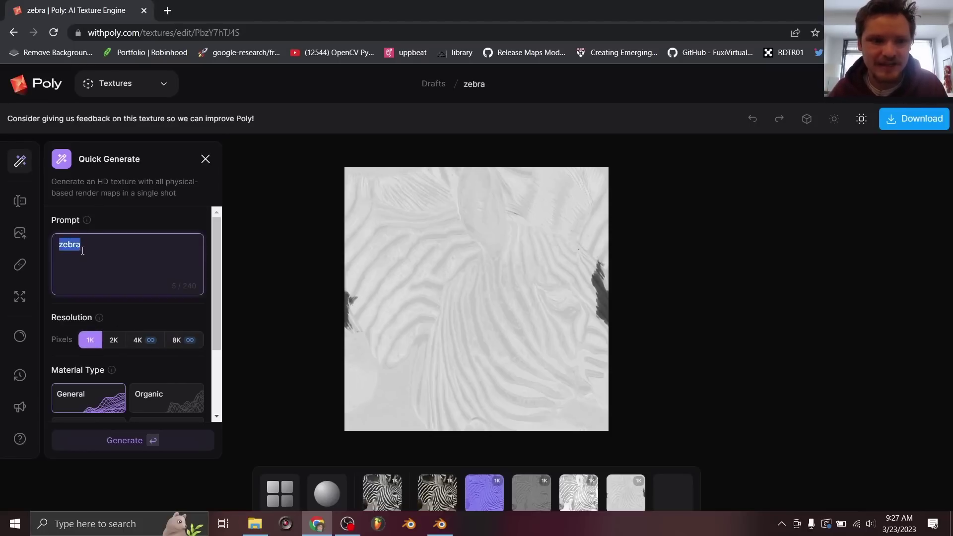
Set the zebra prompt's material type to Organic and regenerate the texture.
scroll(54, 256, down, 3)
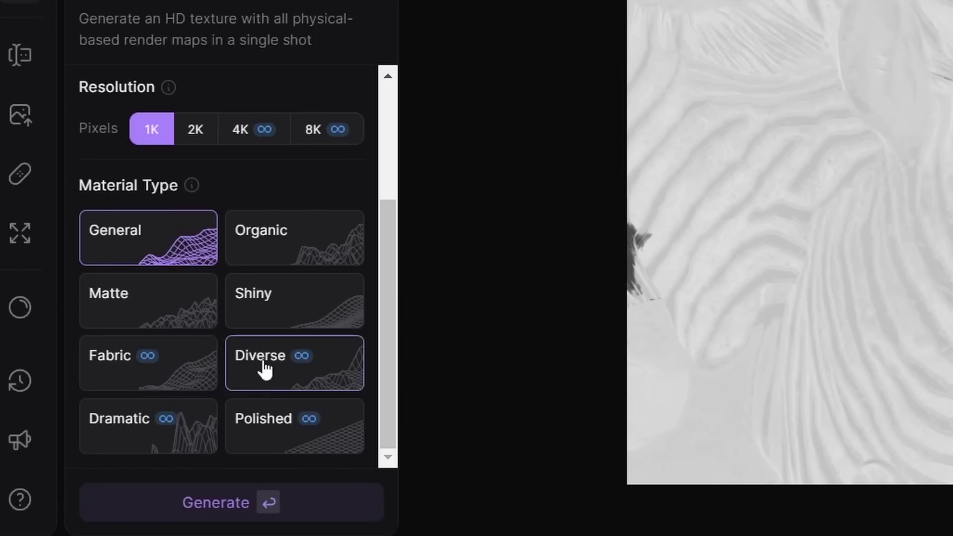
click(276, 238)
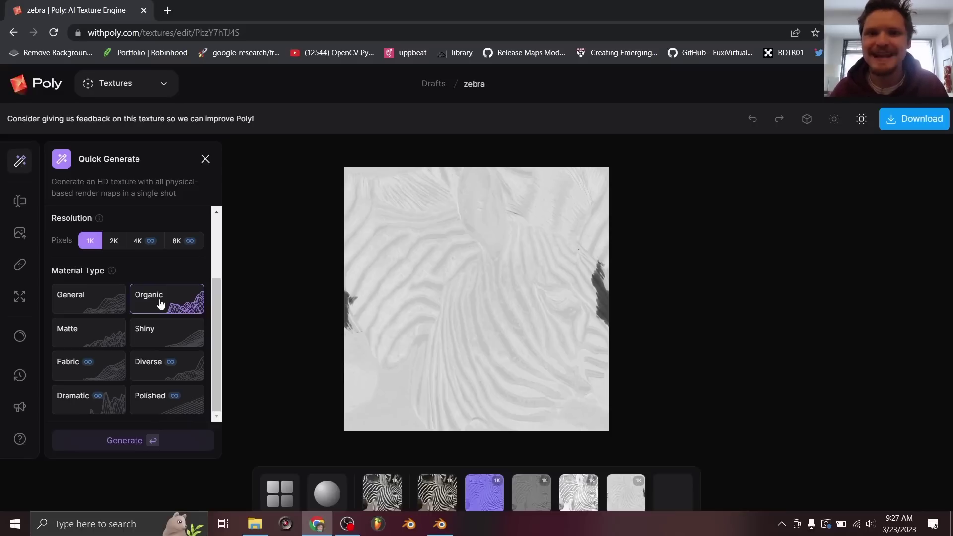
scroll(203, 297, up, 2)
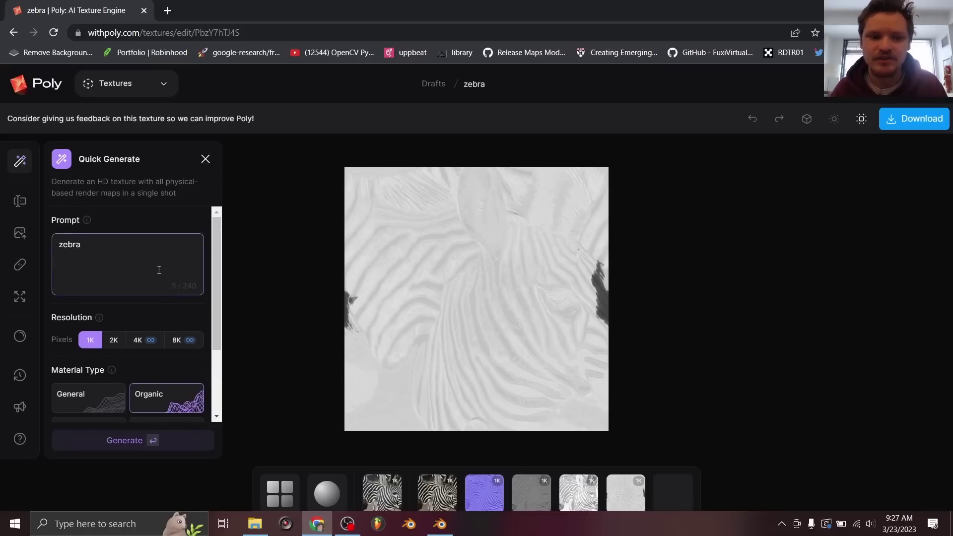
click(139, 438)
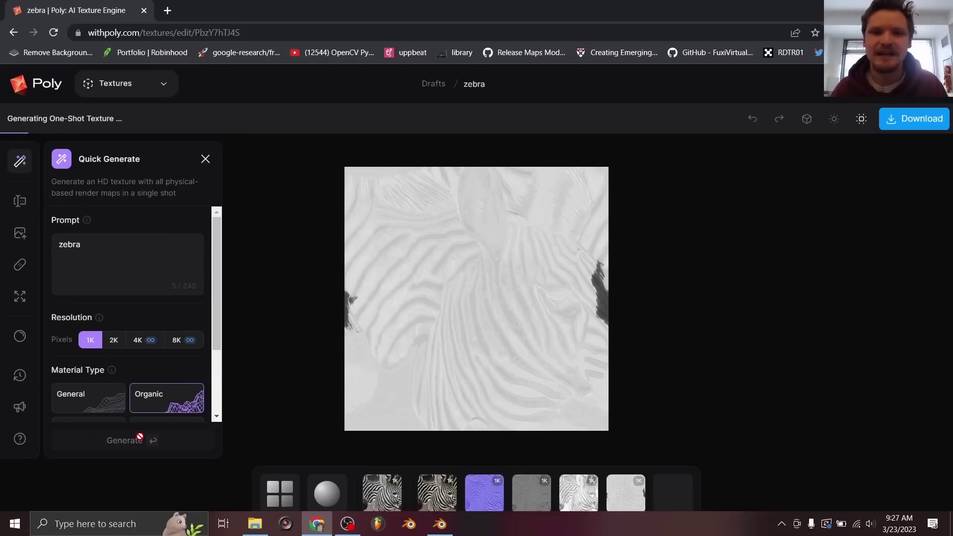
Rotate the zebra sphere, then generate a 4K Organic texture from the prompt 'brain'.
drag(435, 340, 540, 332)
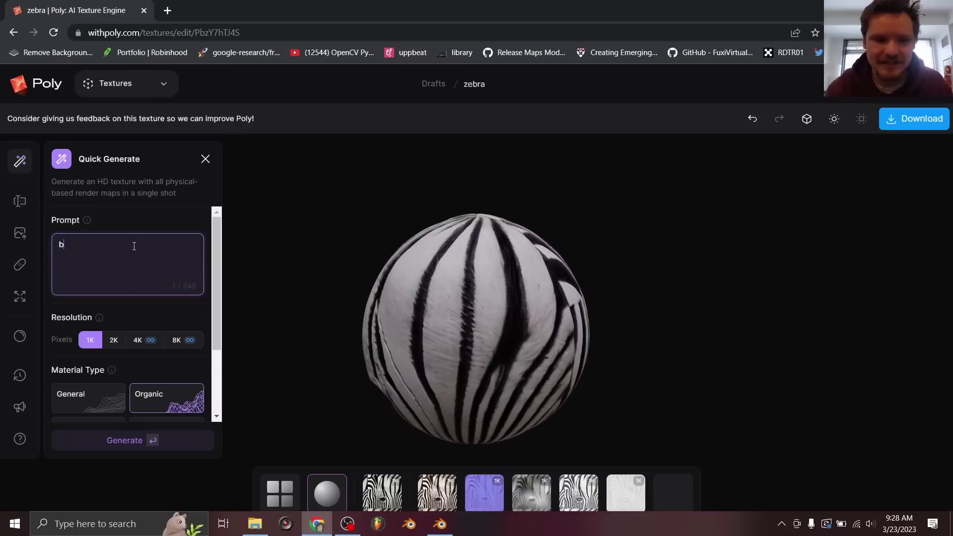
click(132, 439)
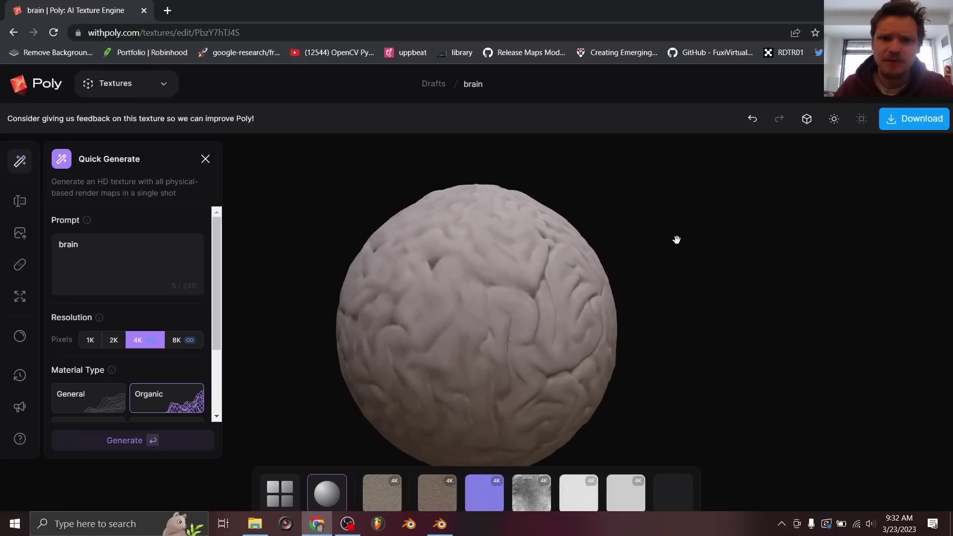
Export the brain texture maps in EXR (32-bit) as brain.zip on the Desktop, then return to Blender.
click(904, 130)
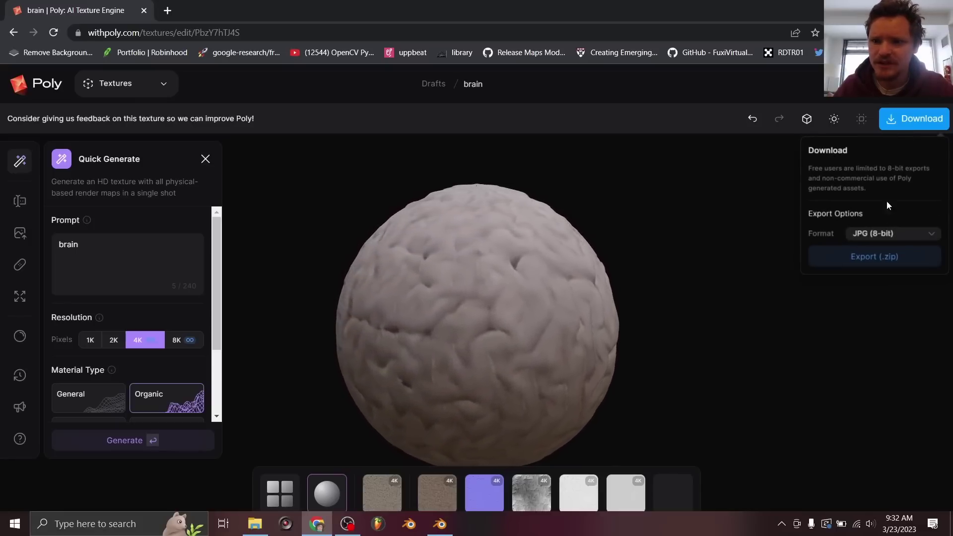
click(883, 234)
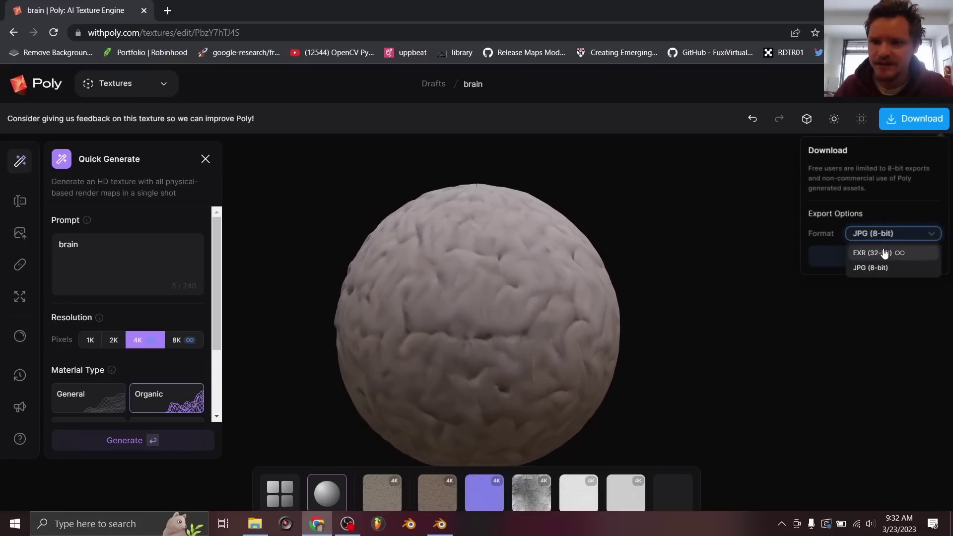
click(884, 254)
click(873, 257)
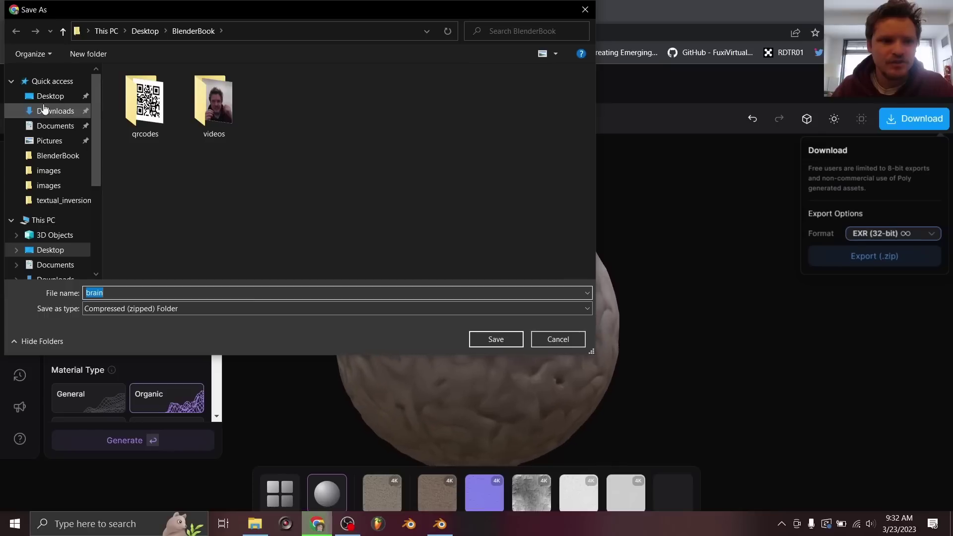
click(49, 96)
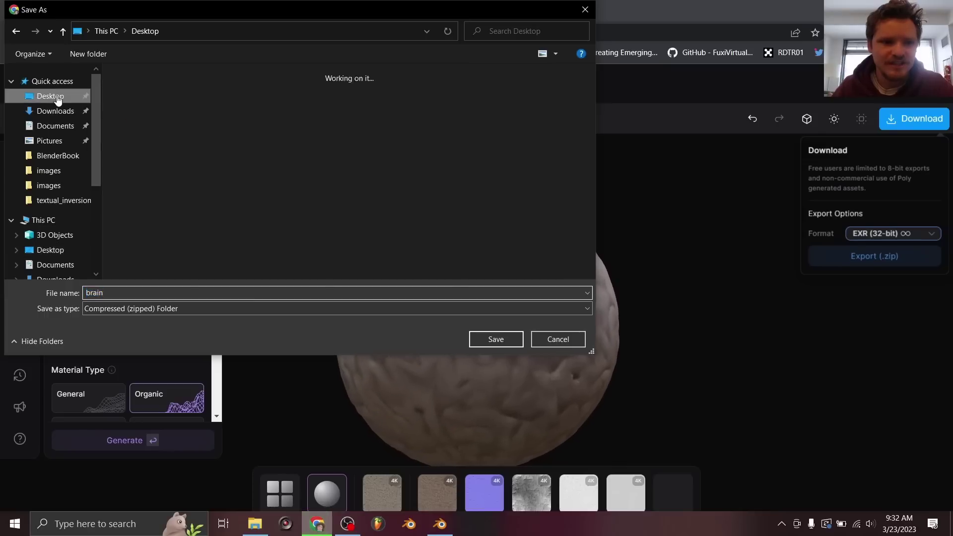
click(492, 339)
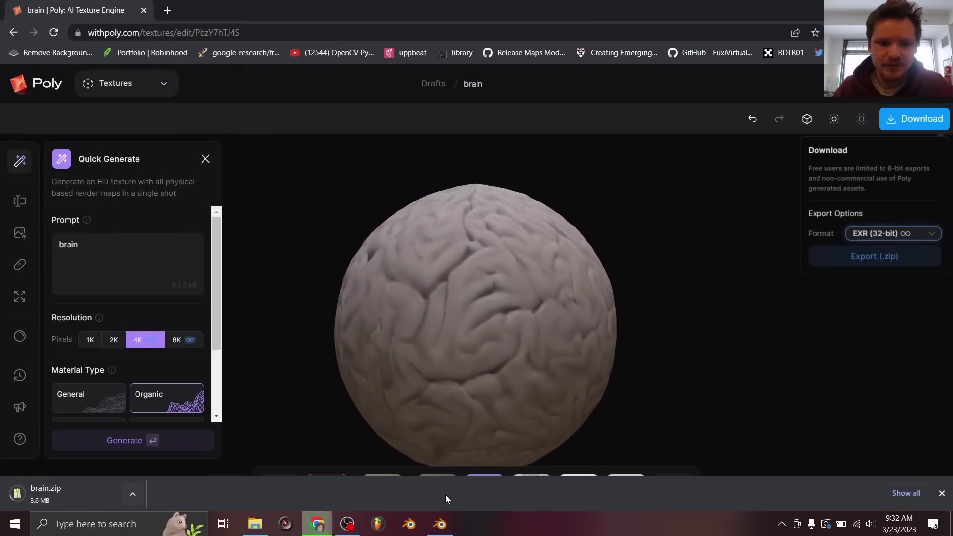
click(440, 524)
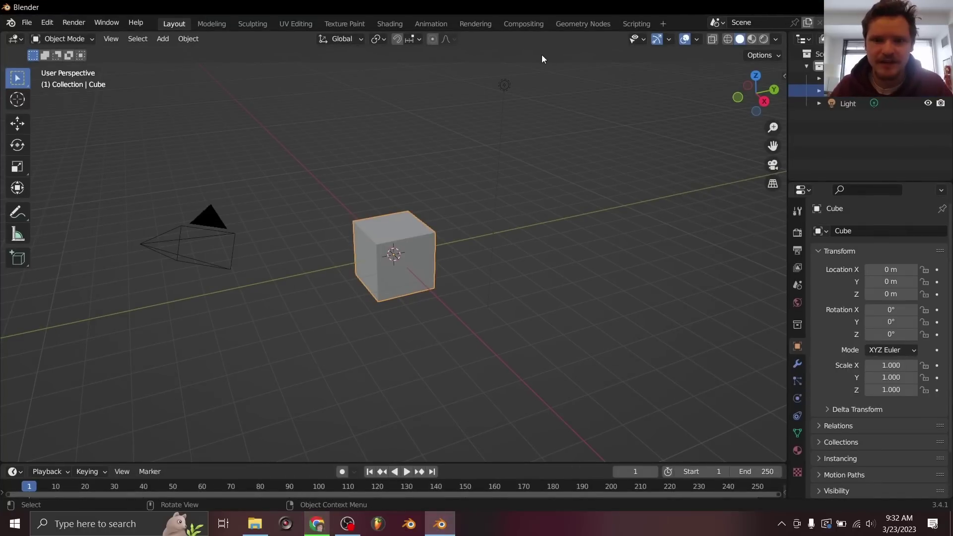
Switch to the Shading workspace with the viewport in Rendered preview.
scroll(410, 210, up, 3)
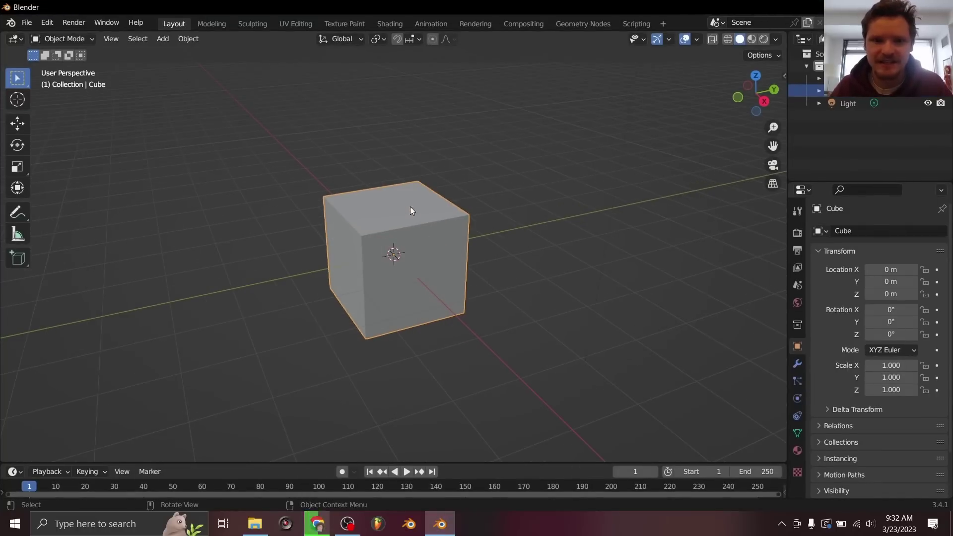
click(389, 24)
scroll(473, 175, up, 3)
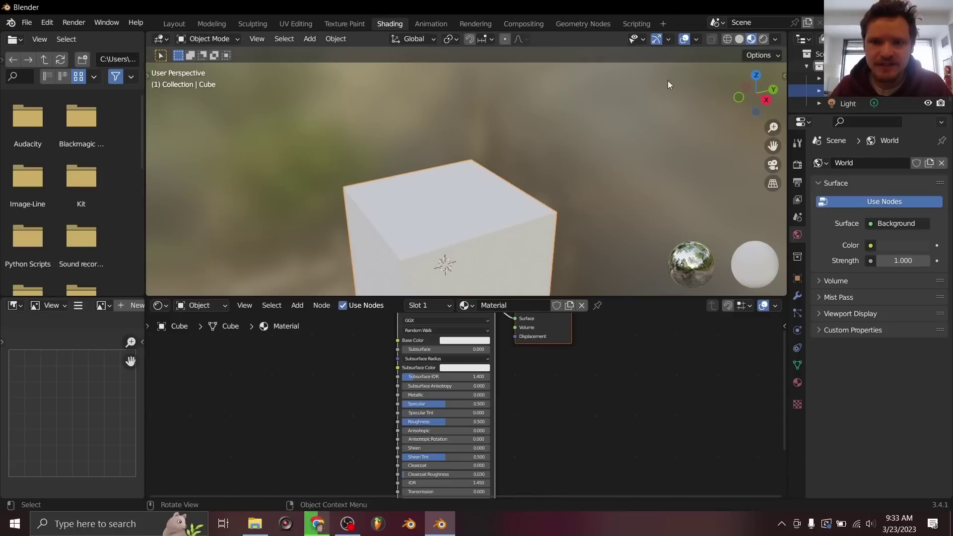
click(760, 41)
Delete the default cube and add a UV sphere in its place.
middle_drag(490, 203, 488, 157)
key(x)
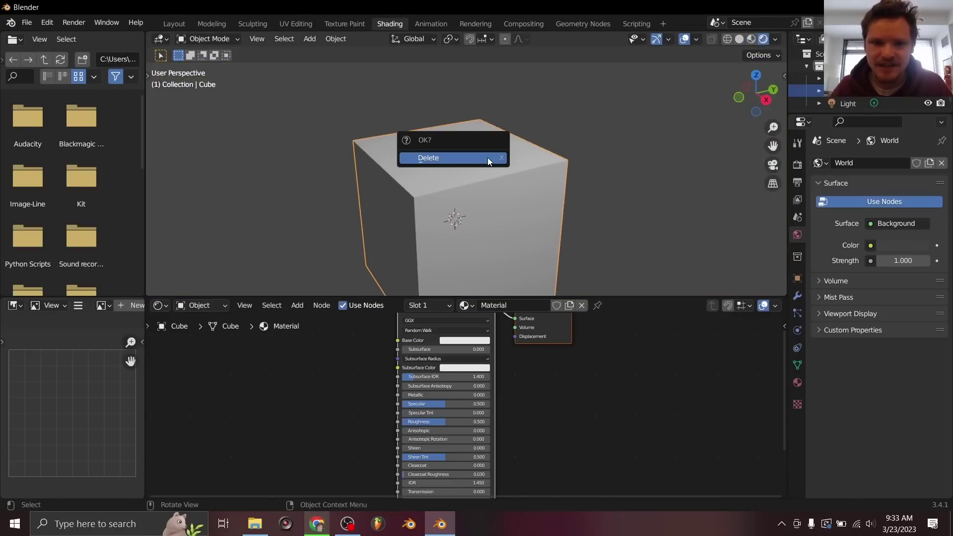
click(487, 157)
key(shift+a)
mouse_move(489, 158)
click(513, 196)
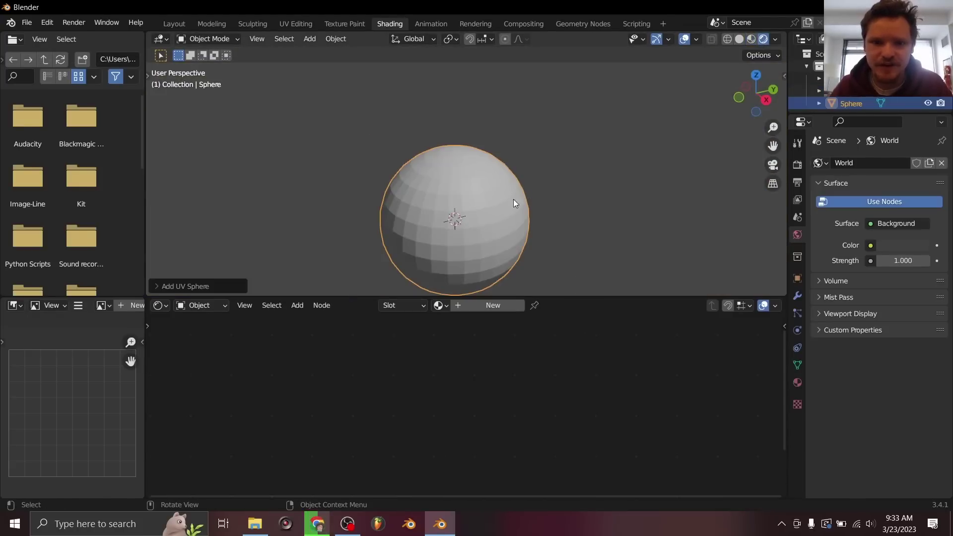
Give the sphere a new material and set its shading to smooth.
click(465, 305)
right_click(464, 240)
click(466, 243)
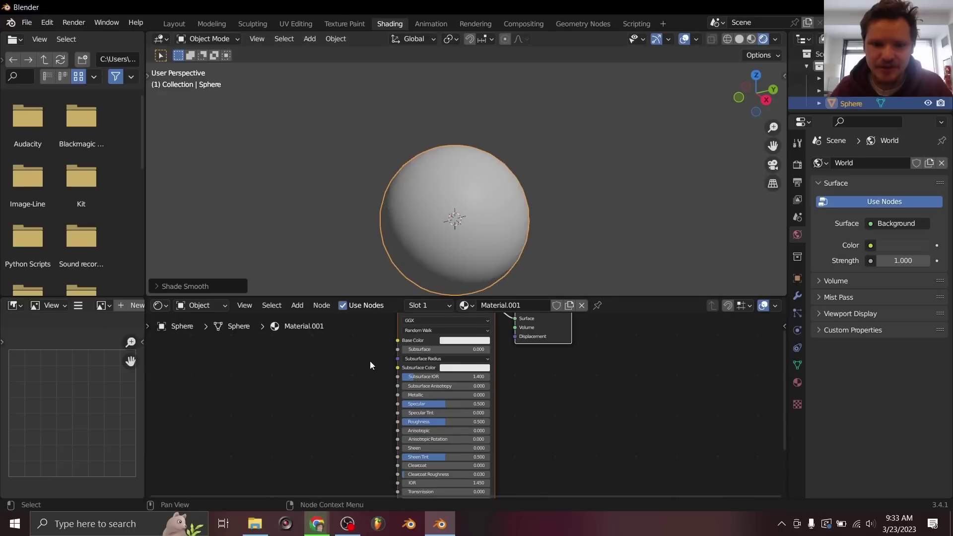
Add an Image Texture node loading color_map.jpg from the Desktop's Poly - brain folder.
middle_drag(370, 361, 447, 402)
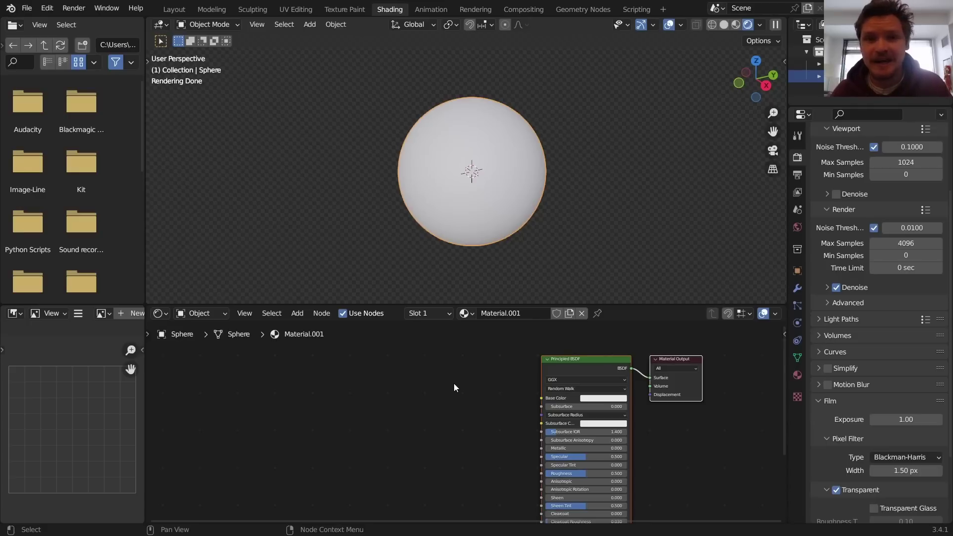
scroll(453, 383, up, 1)
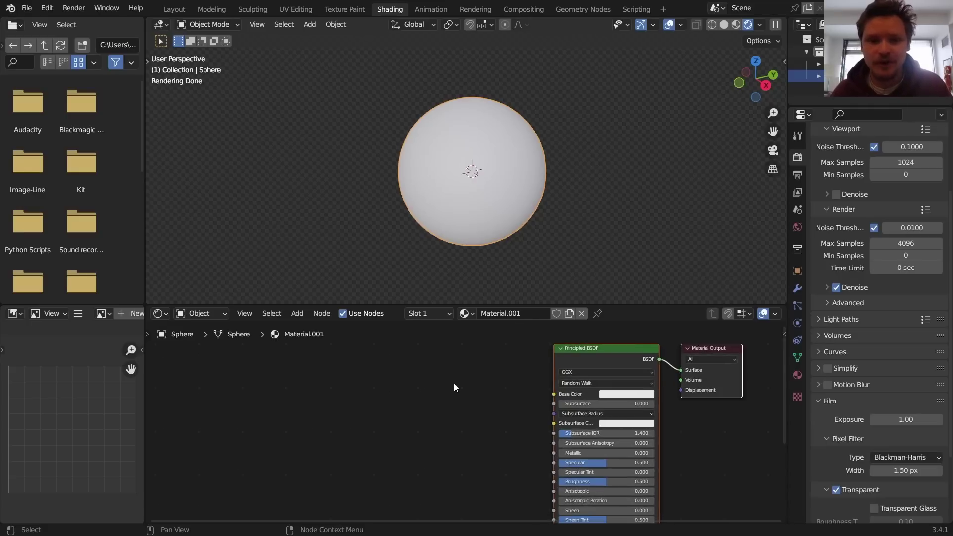
key(shift+a)
text(im)
key(Return)
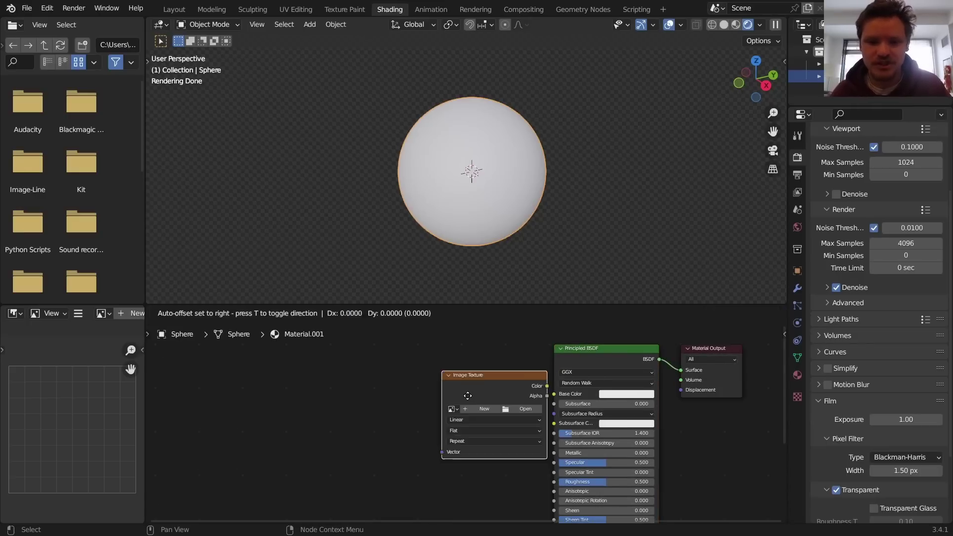
click(382, 383)
click(424, 395)
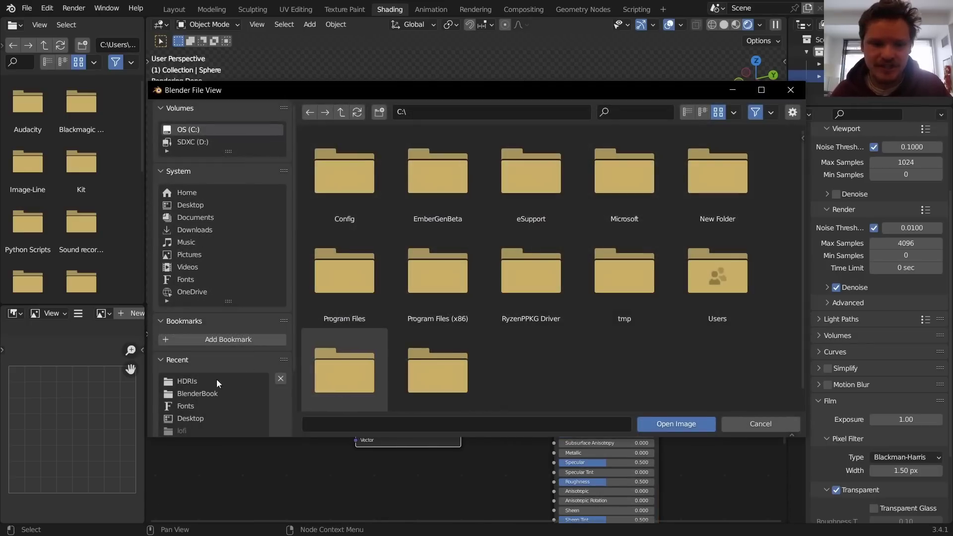
click(191, 418)
scroll(439, 299, down, 8)
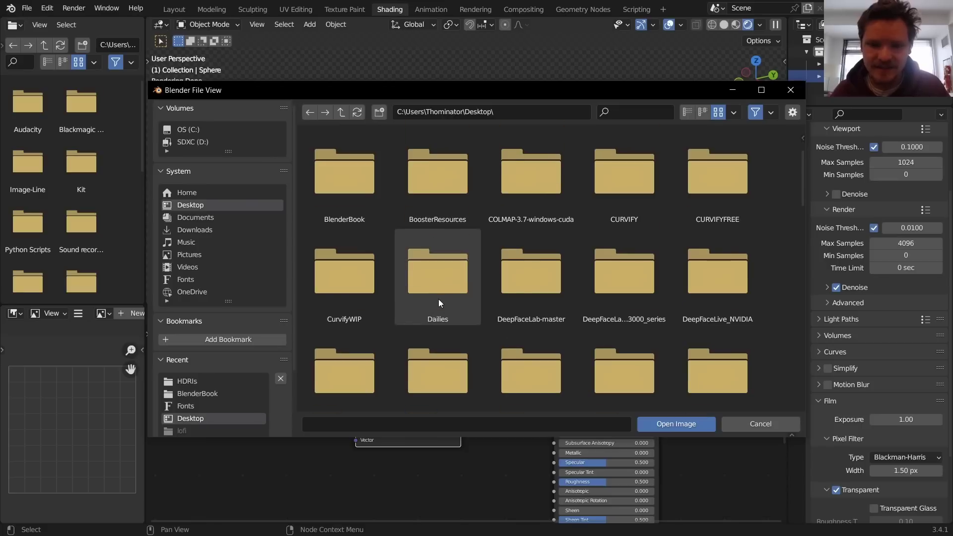
scroll(511, 298, down, 3)
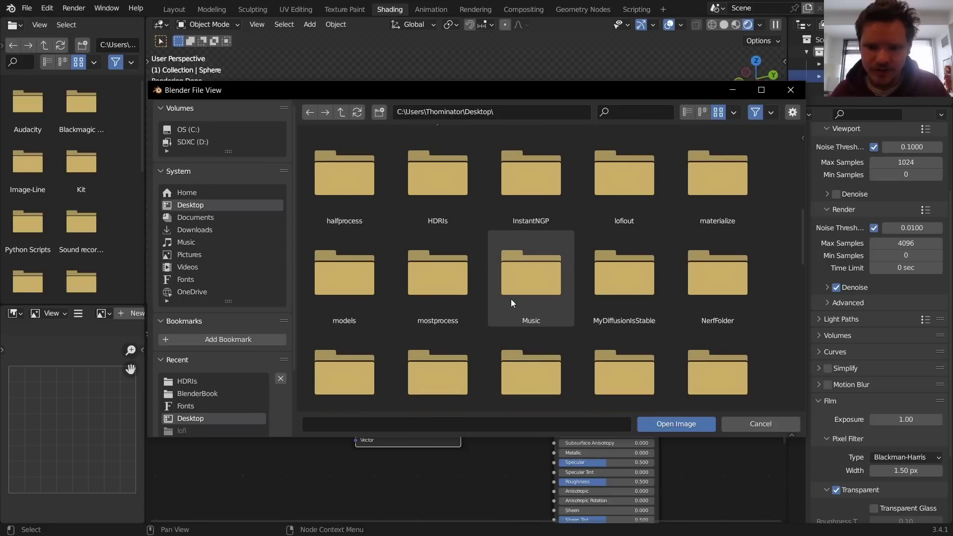
double_click(524, 317)
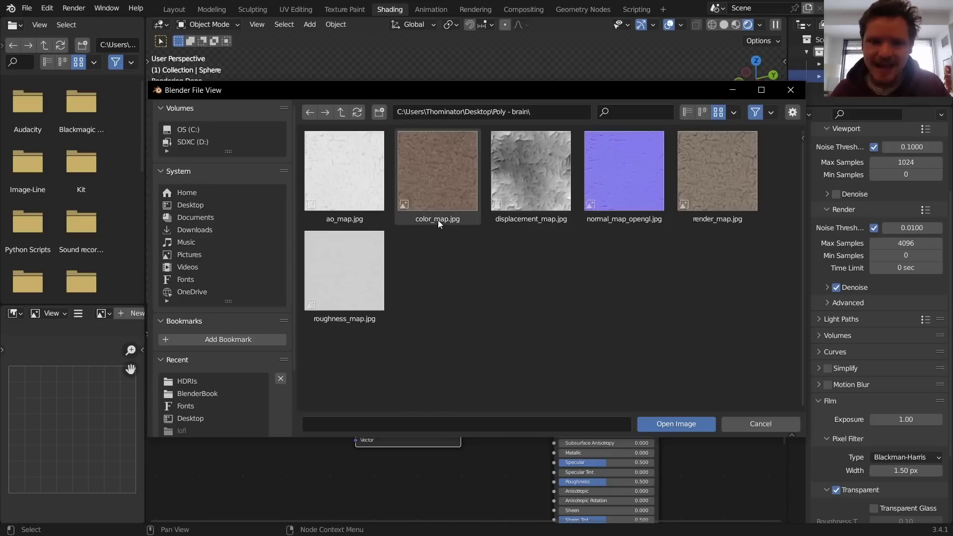
double_click(444, 189)
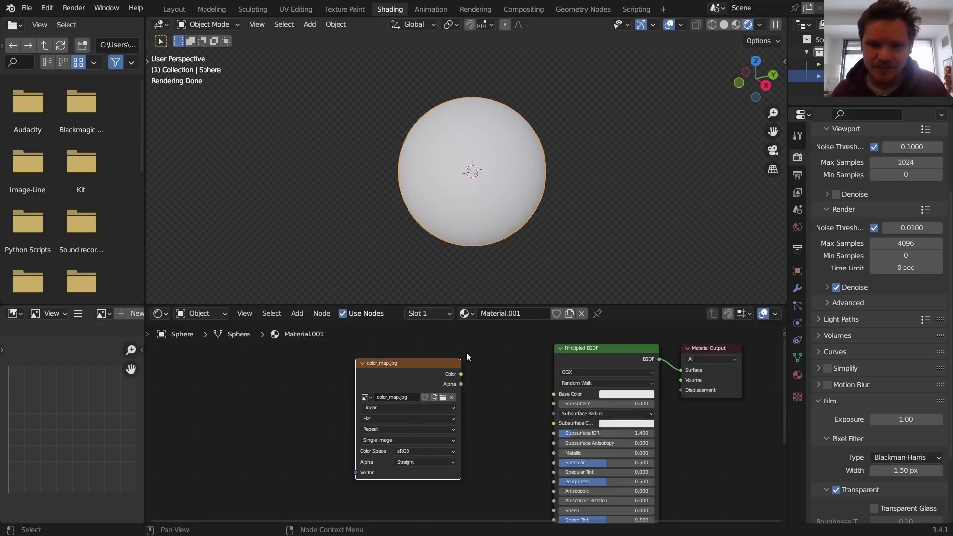
Connect color_map.jpg to Base Color and move the node left to make room below.
drag(546, 393, 549, 393)
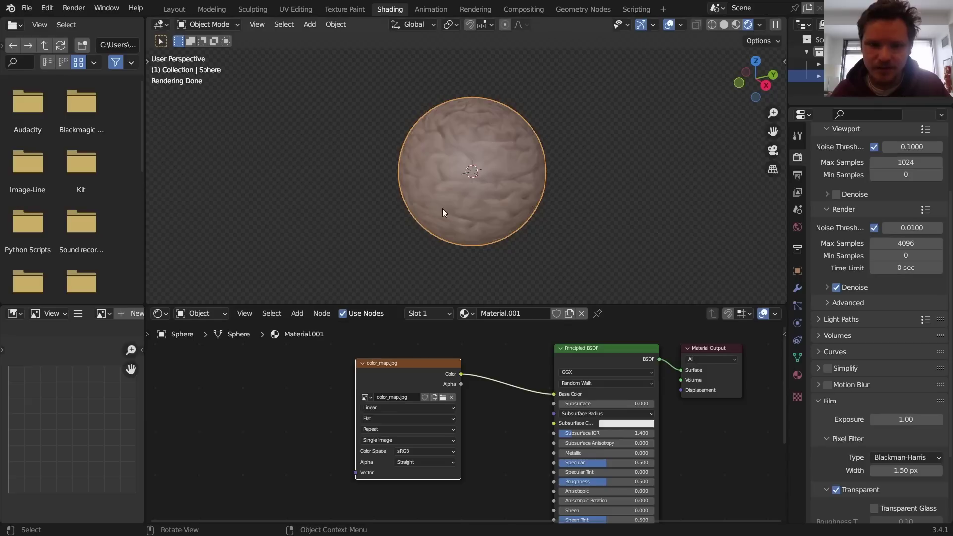
middle_drag(443, 213, 490, 183)
drag(442, 402, 362, 397)
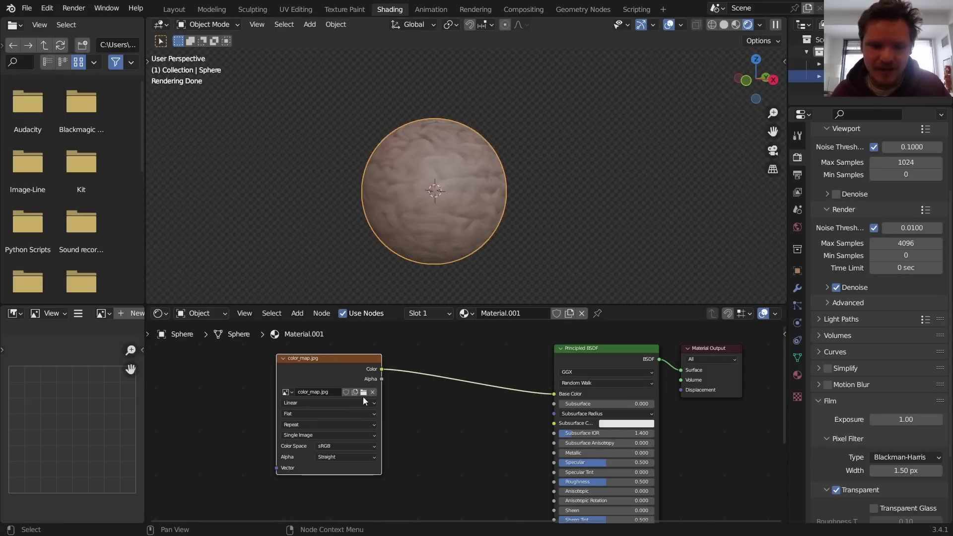
middle_drag(362, 397, 393, 306)
right_click(392, 322)
Duplicate the image node, load roughness_map.jpg into it, and wire it into Roughness.
click(392, 332)
click(394, 430)
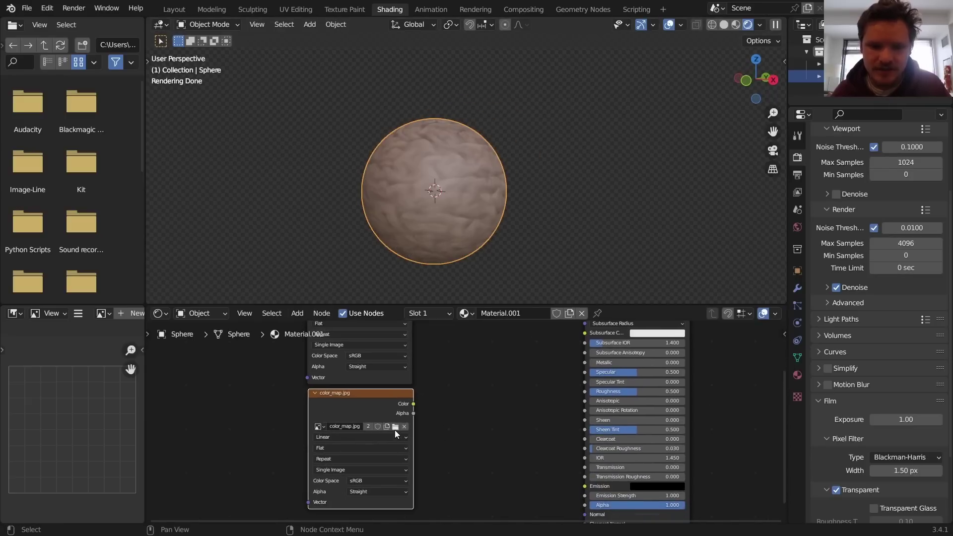
click(395, 426)
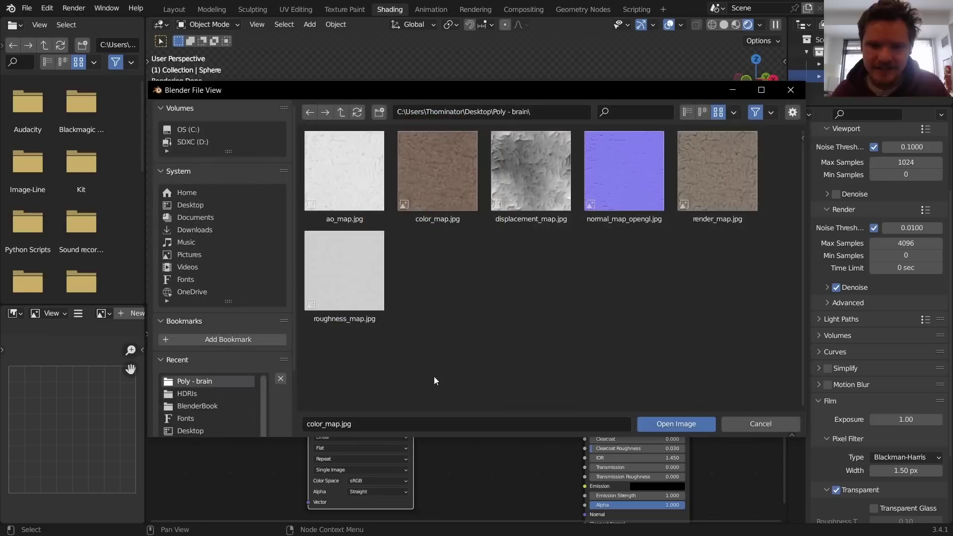
double_click(356, 280)
drag(412, 404, 584, 392)
drag(381, 409, 392, 436)
Load normal_map_opengl.jpg into a texture node set to Non-Color and move it left.
scroll(400, 418, up, 2)
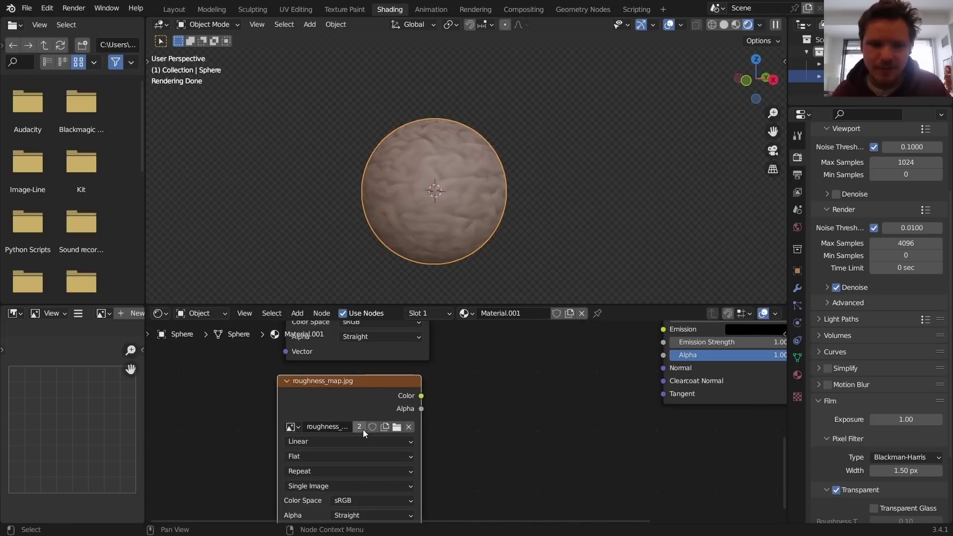
click(395, 428)
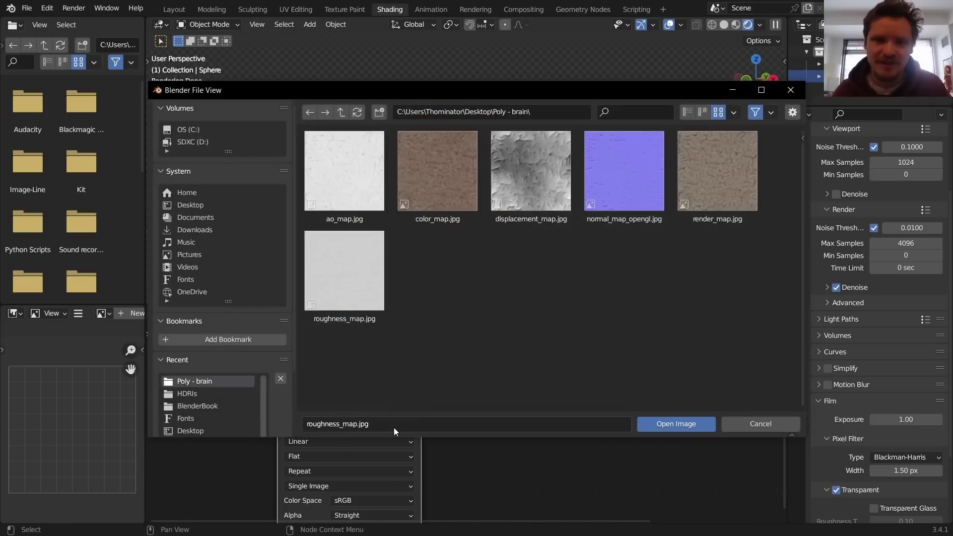
double_click(622, 200)
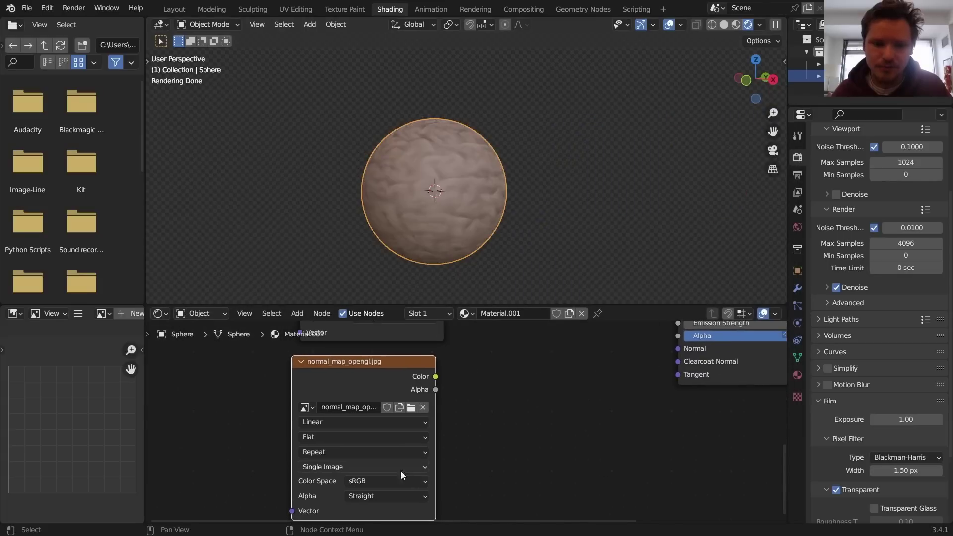
click(386, 500)
click(382, 496)
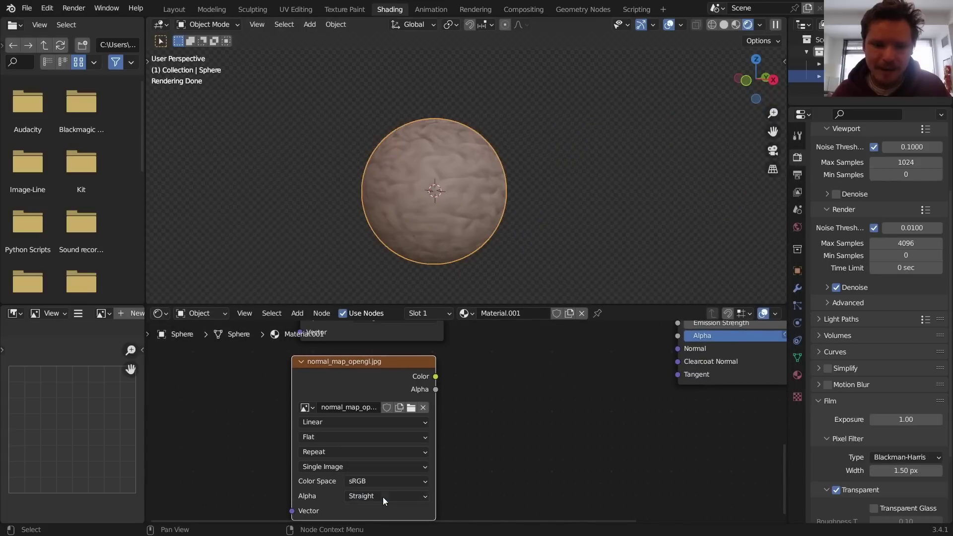
click(357, 481)
click(370, 403)
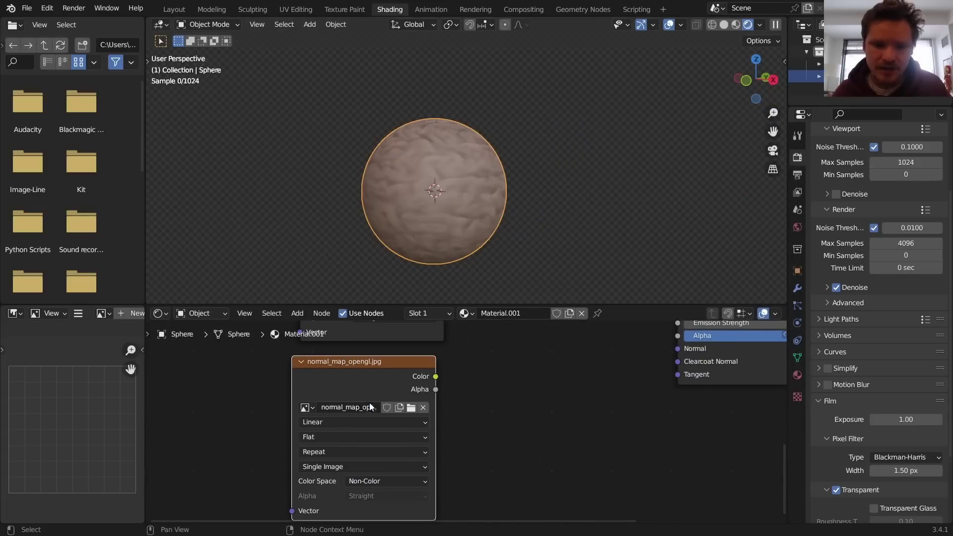
drag(360, 381, 299, 381)
click(300, 381)
Add a Normal Map node, discarding a mistaken Normal node, and feed the normal image into it.
key(shift+a)
click(412, 361)
text(nor)
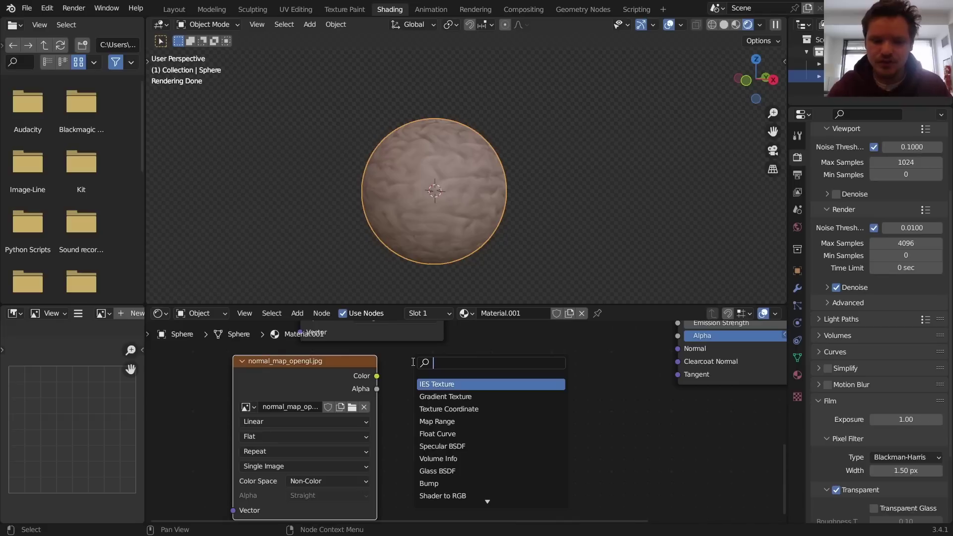
key(Return)
right_click(412, 361)
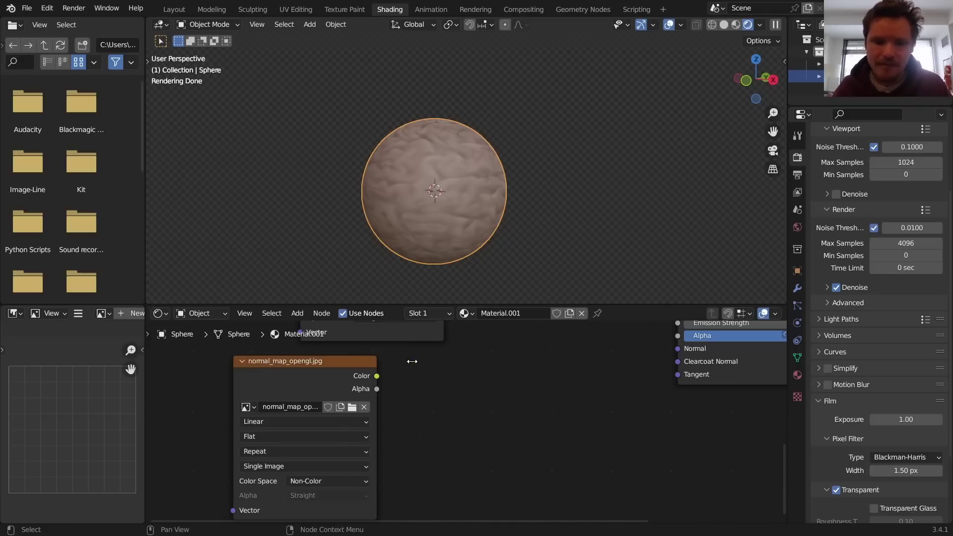
key(shift+a)
click(412, 361)
text(nom)
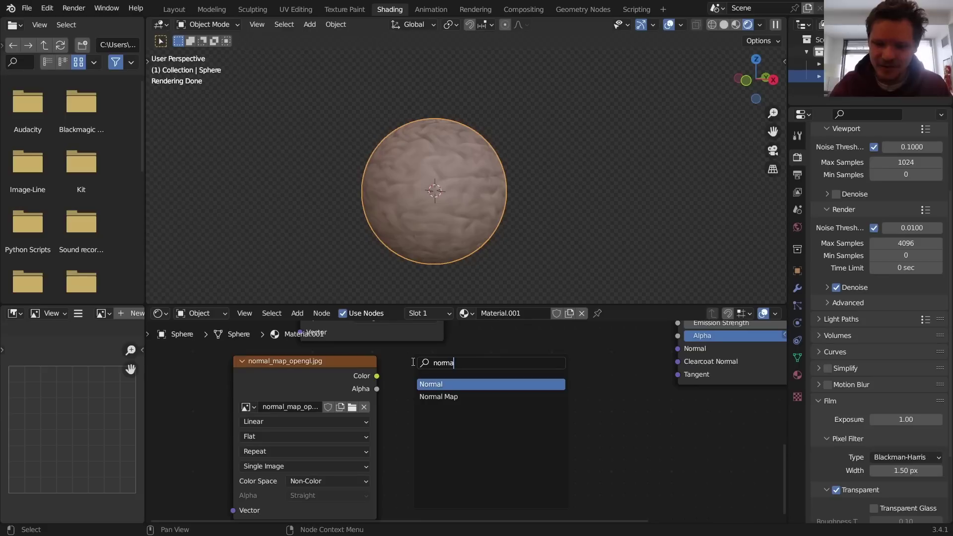
key(Down)
key(Return)
click(386, 380)
mouse_move(377, 376)
mouse_down()
mouse_move(419, 430)
mouse_move(583, 392)
mouse_move(589, 381)
mouse_up()
Shift the Material Output node right and place a duplicated image texture node beside the shader.
scroll(595, 386, down, 3)
scroll(604, 389, up, 1)
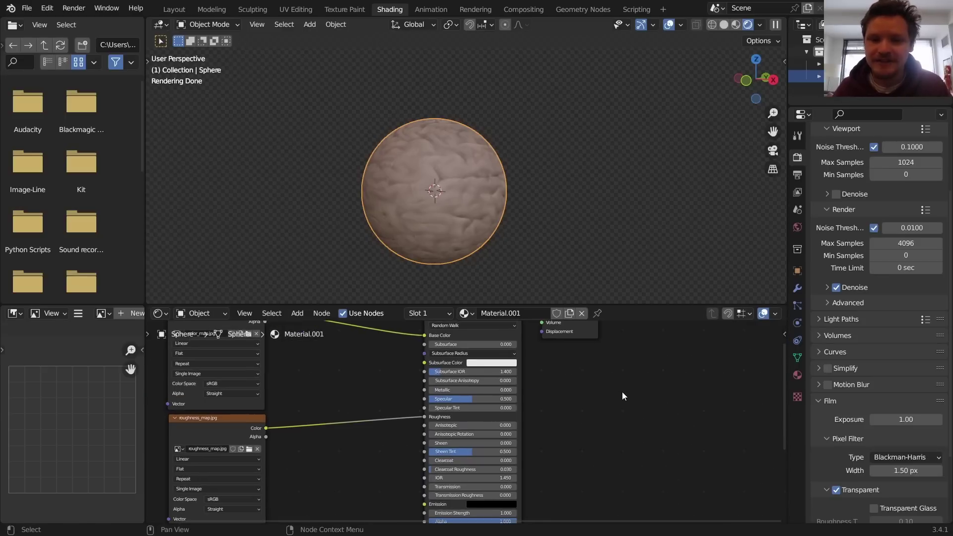
middle_drag(627, 389, 617, 425)
drag(577, 356, 739, 378)
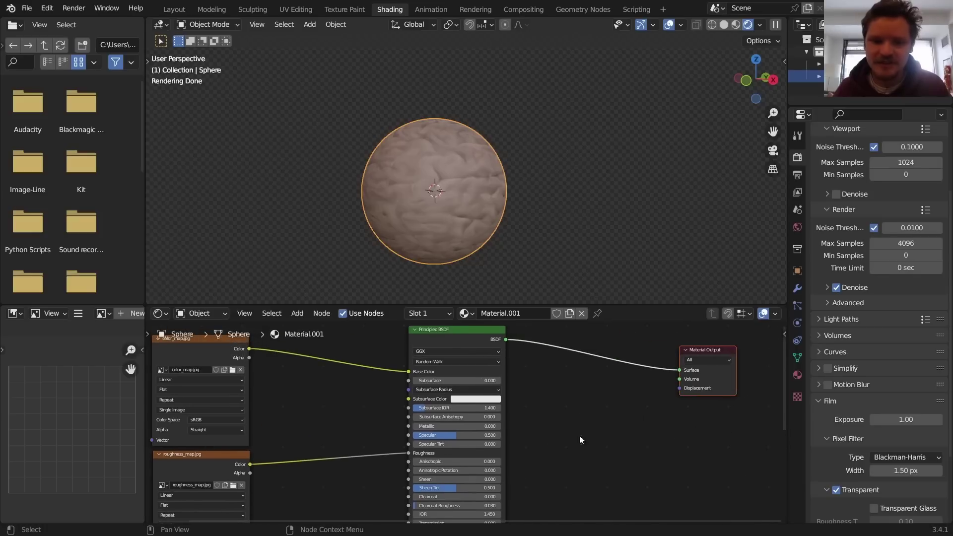
middle_drag(561, 394, 566, 376)
drag(225, 445, 571, 407)
scroll(498, 410, up, 3)
middle_drag(498, 410, 461, 409)
Make the duplicated node's image independent and load displacement_map.jpg into it.
click(518, 414)
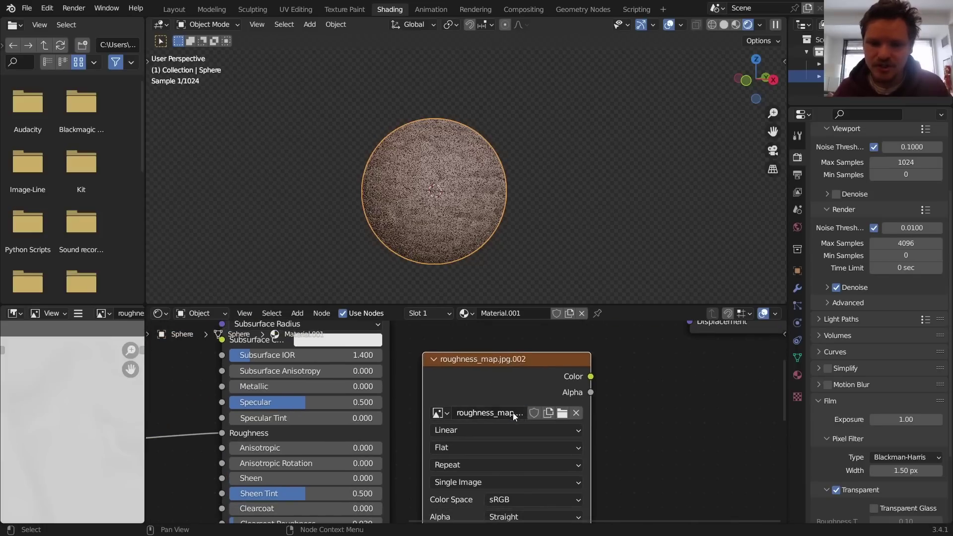
click(562, 413)
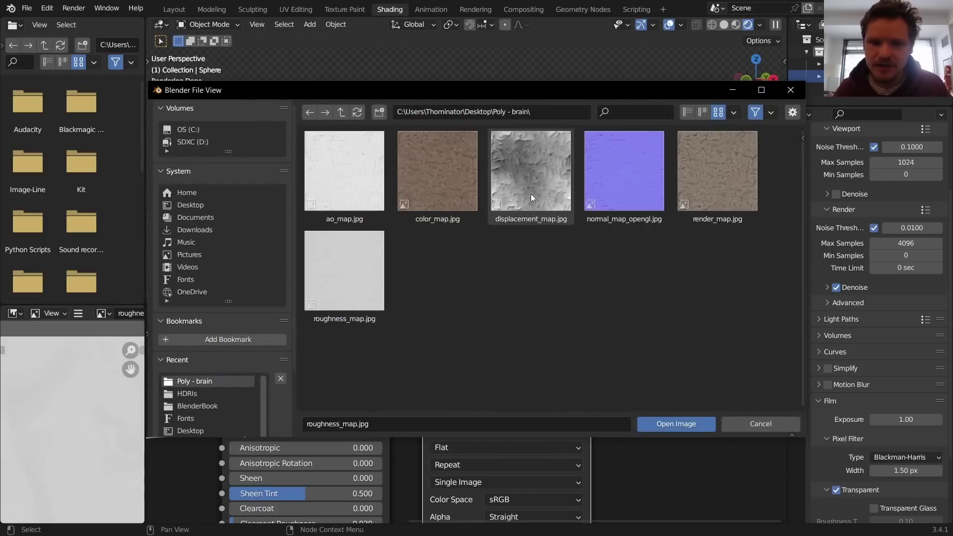
double_click(531, 194)
middle_drag(624, 354, 472, 419)
Add a Displacement node fed by the map's Color and link it to Material Output Displacement.
drag(447, 439, 482, 426)
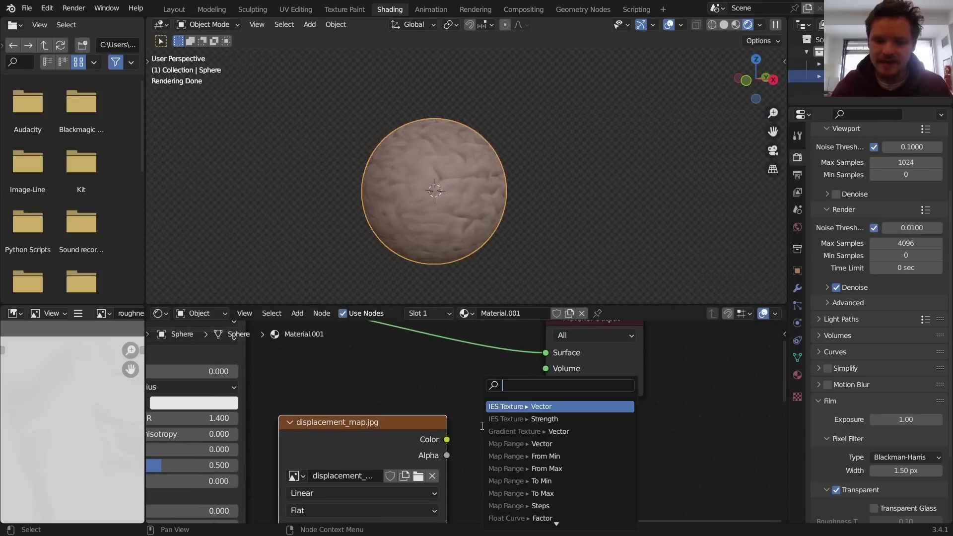
text(disp)
key(Return)
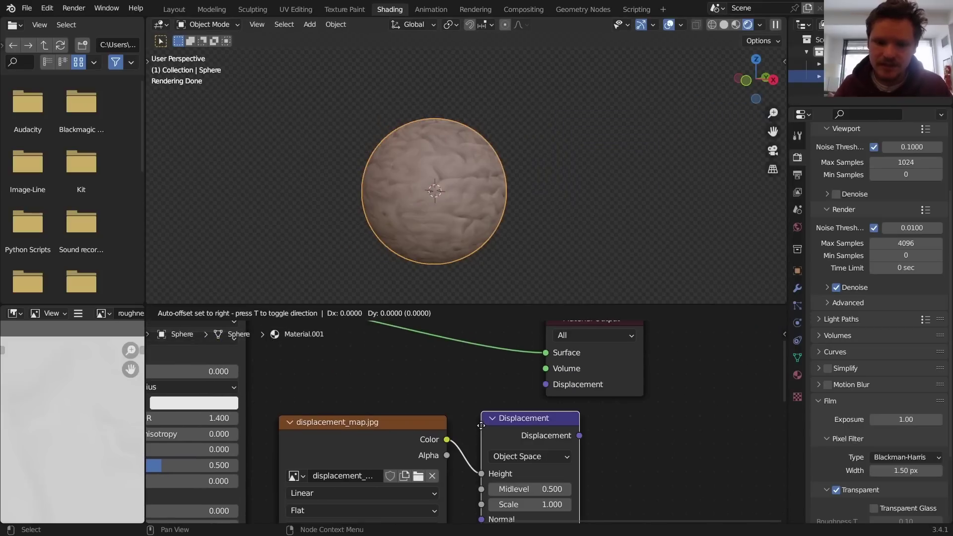
click(481, 426)
drag(578, 435, 546, 385)
drag(679, 400, 611, 357)
key(g)
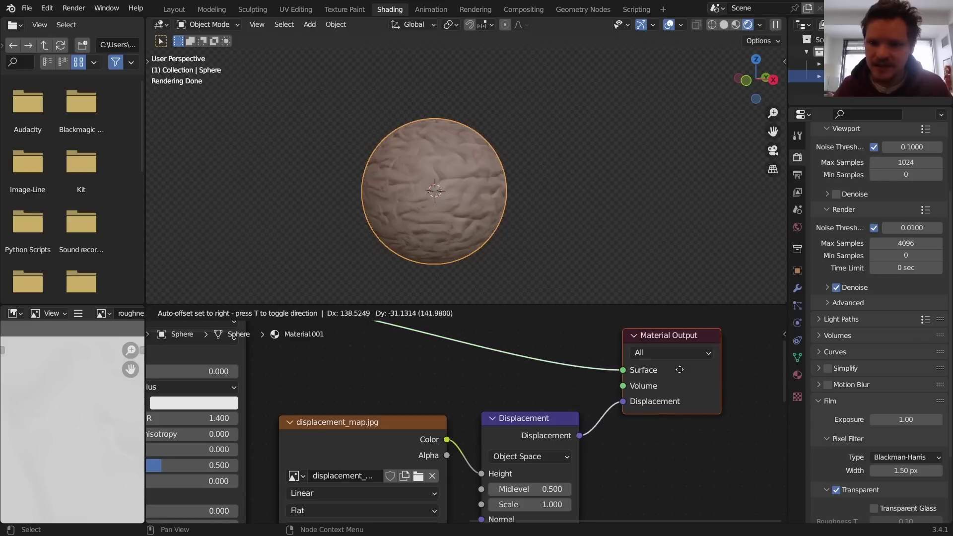
click(680, 371)
Set the material's Displacement method to Displacement and Bump in Material Properties settings.
click(797, 376)
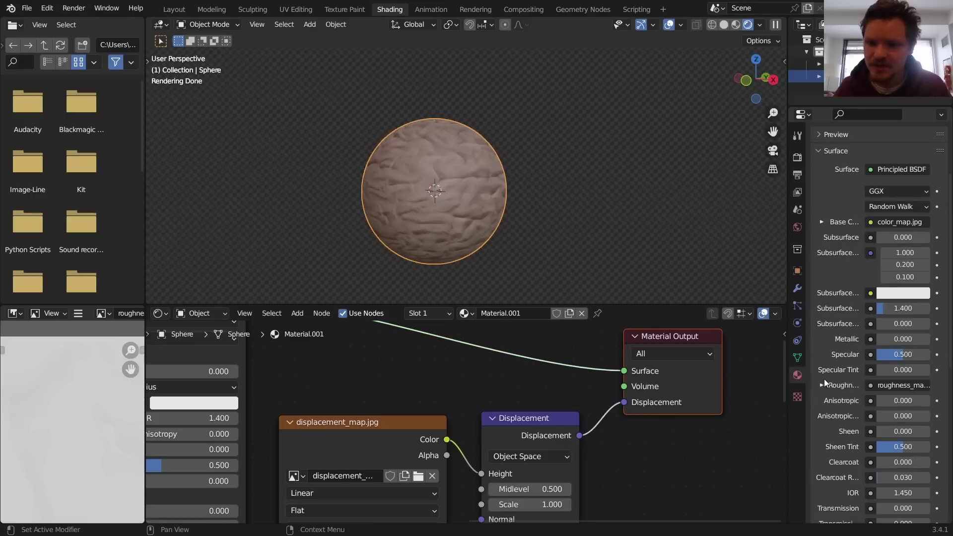
scroll(825, 382, down, 15)
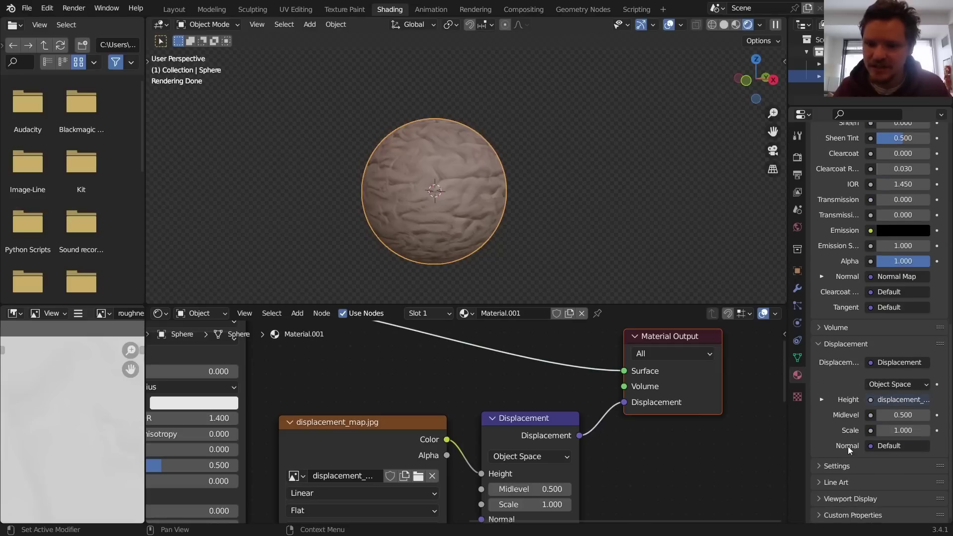
click(845, 463)
scroll(845, 459, down, 6)
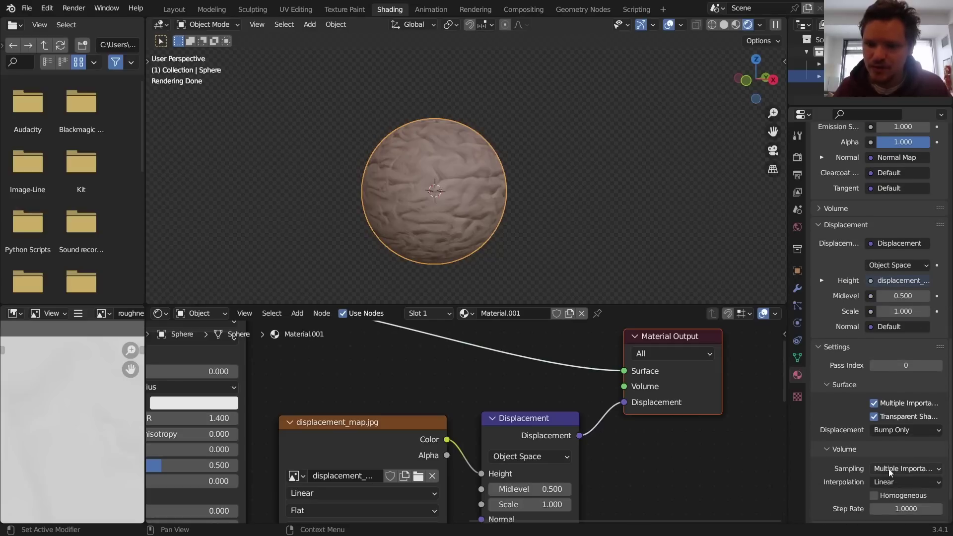
click(893, 430)
click(890, 470)
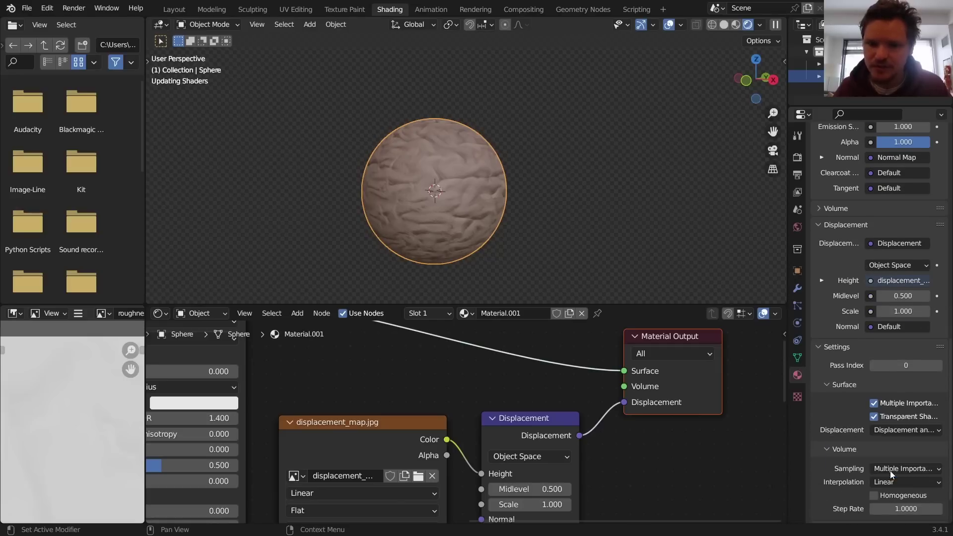
Set the Displacement node's Scale to 0.2.
middle_drag(572, 494, 585, 450)
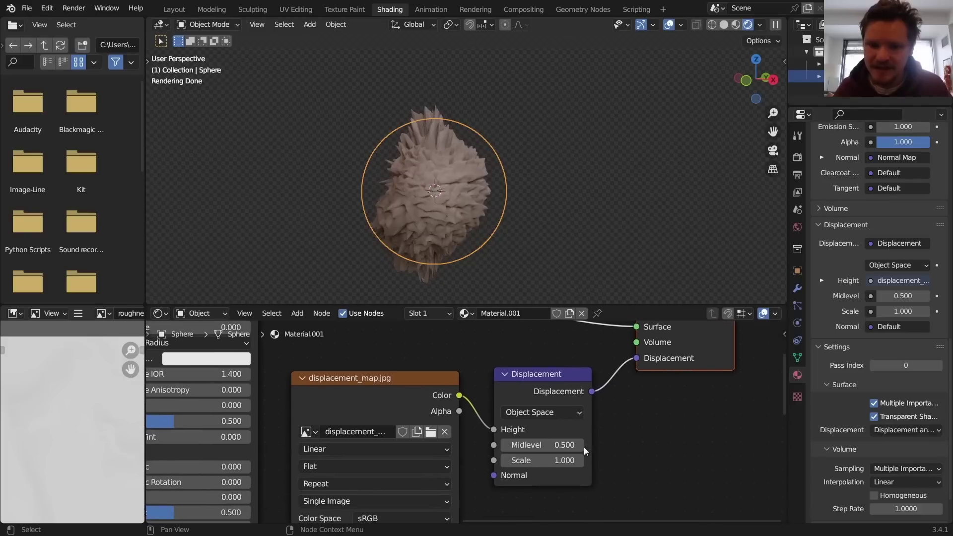
click(567, 460)
text(0.1)
key(Return)
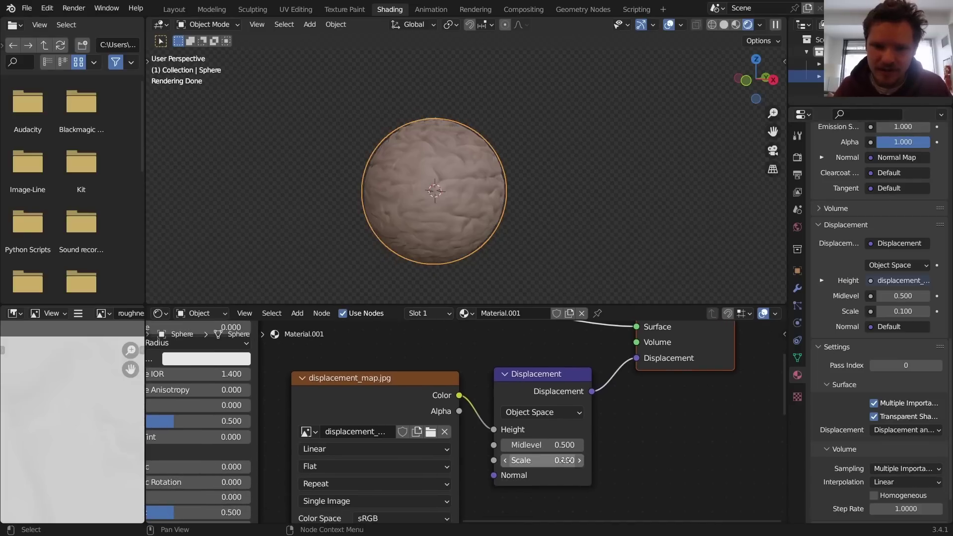
click(566, 461)
key(BackSpace)
text(0.2)
key(Return)
Orbit the viewport to inspect the displaced brain surface on the sphere.
scroll(451, 199, up, 5)
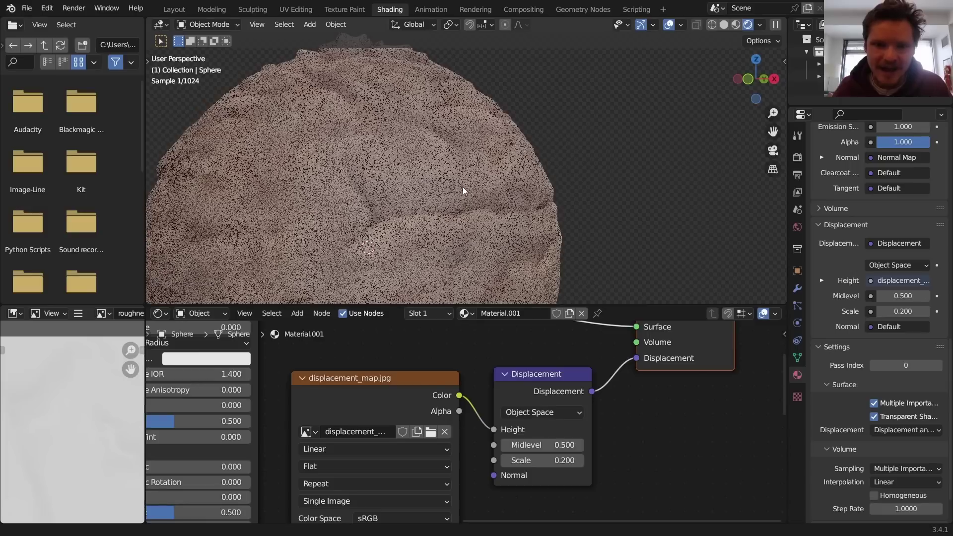
middle_drag(462, 186, 499, 171)
scroll(499, 172, down, 3)
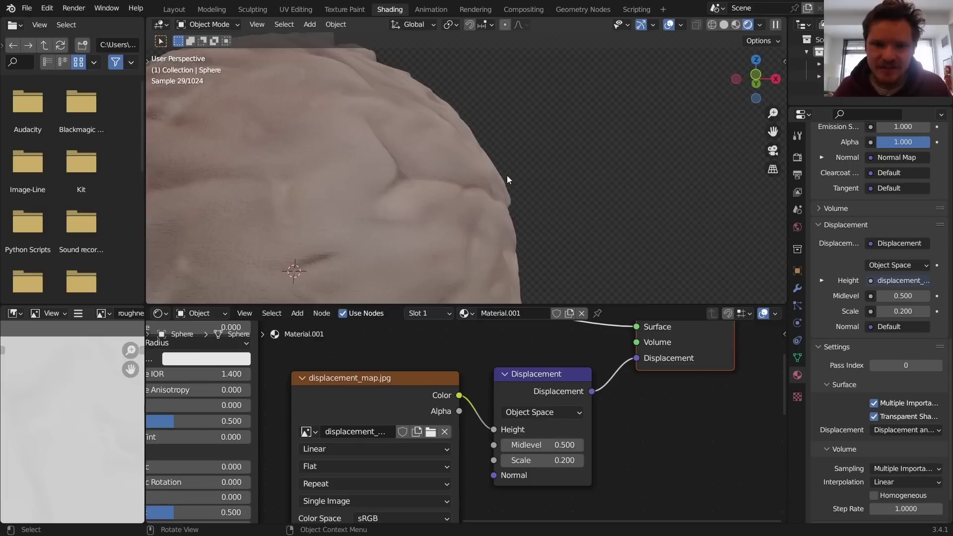
middle_drag(412, 192, 471, 181)
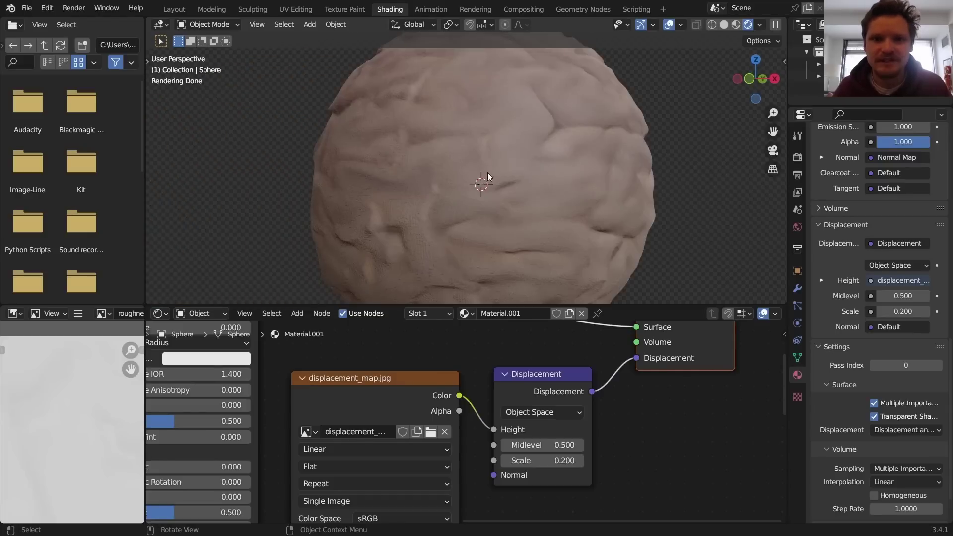